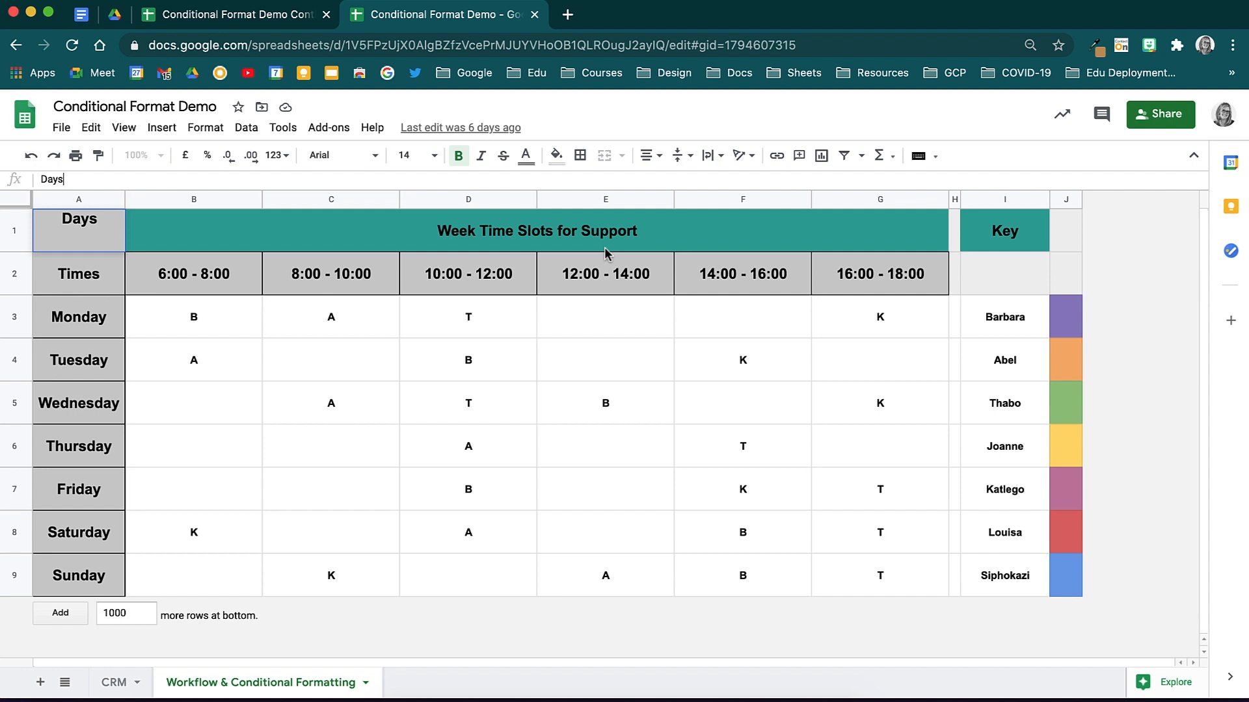
# - Create a conditional format rule on B3:G9 for cells whose text is exactly B
pyautogui.moveTo(179, 318); pyautogui.dragTo(841, 568)
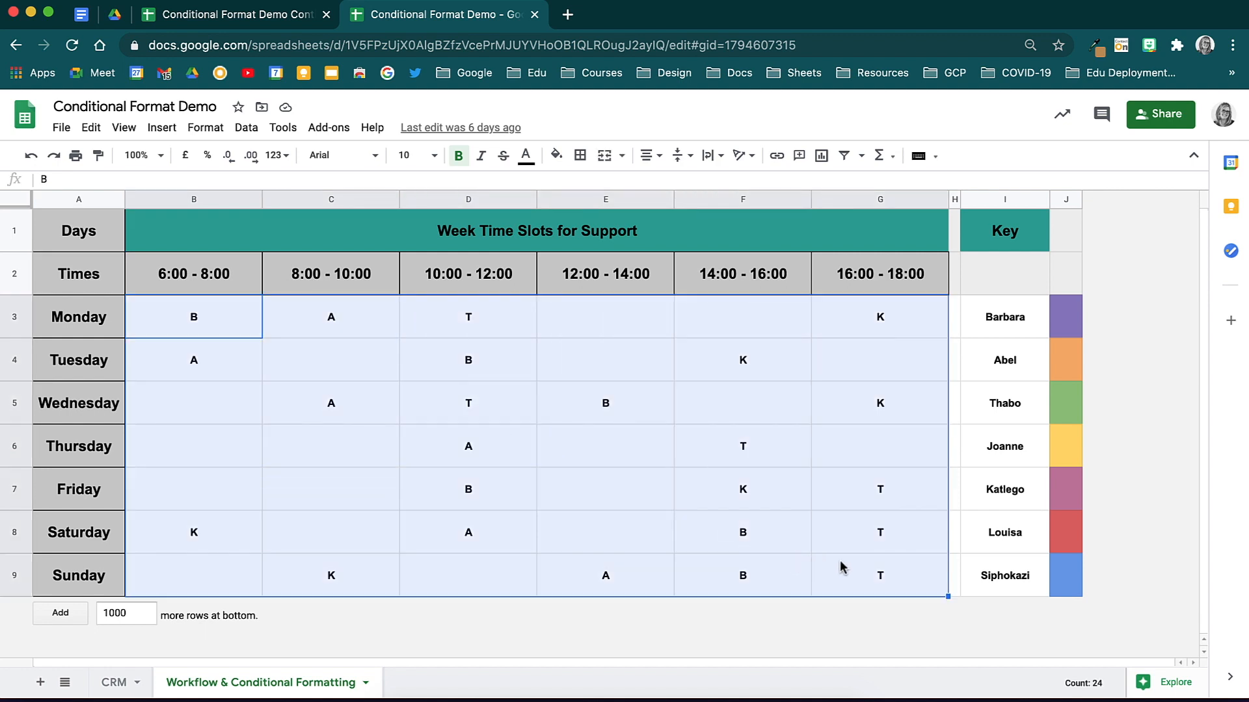
pyautogui.click(205, 127)
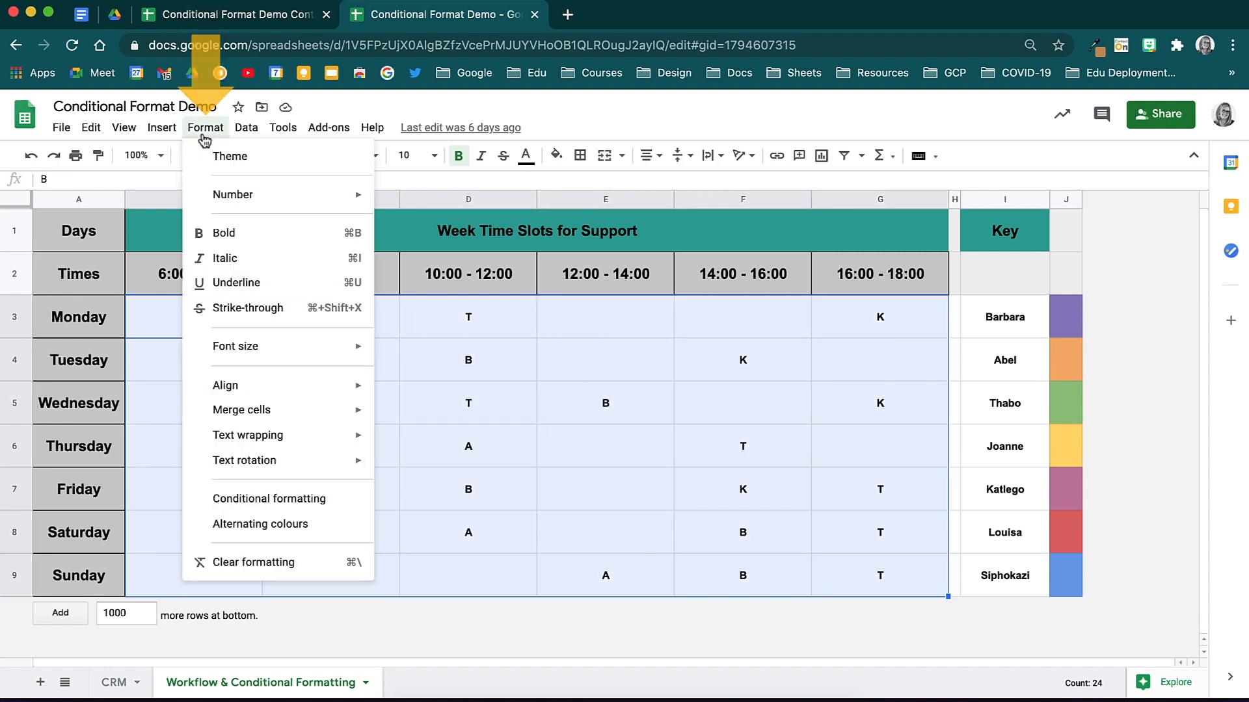
pyautogui.click(353, 501)
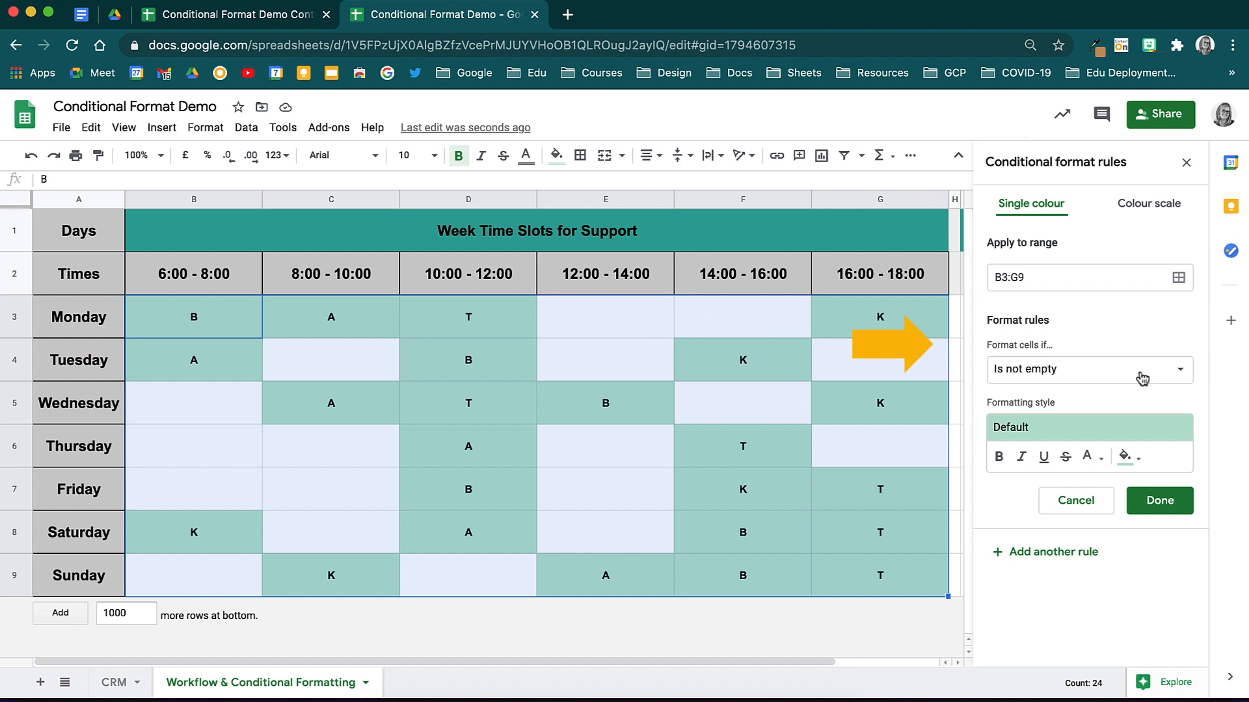
pyautogui.click(1178, 379)
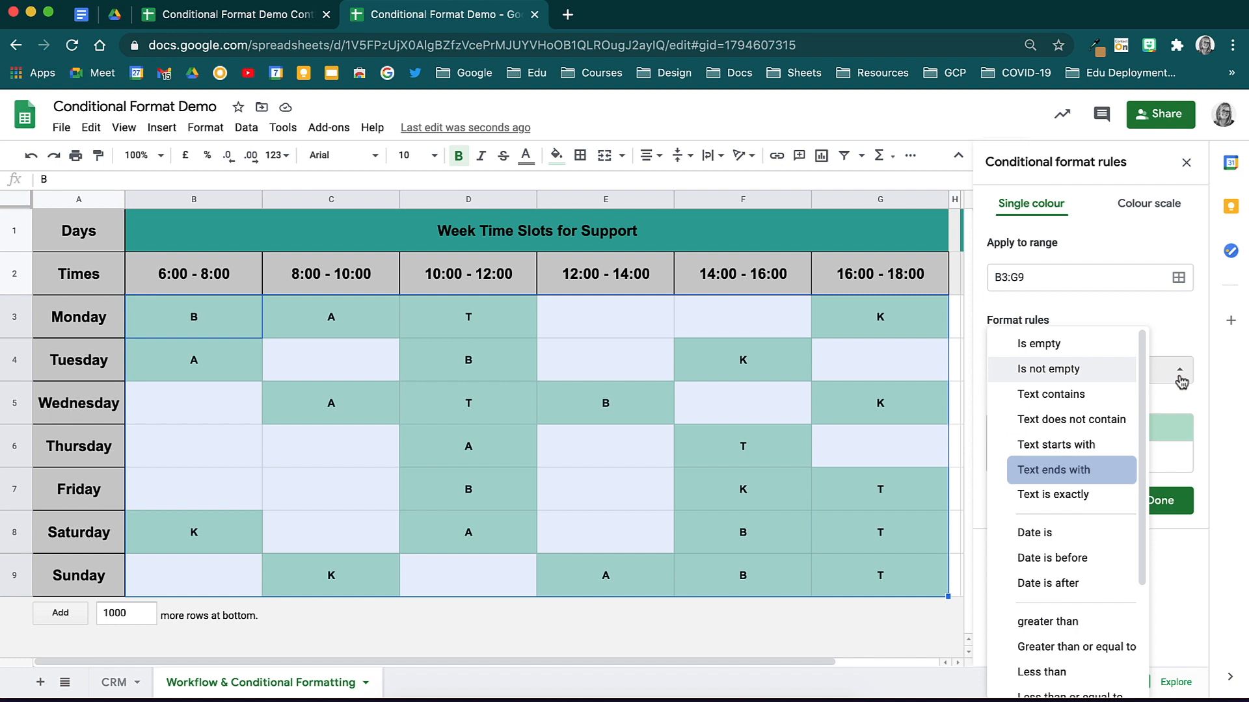
pyautogui.click(1118, 503)
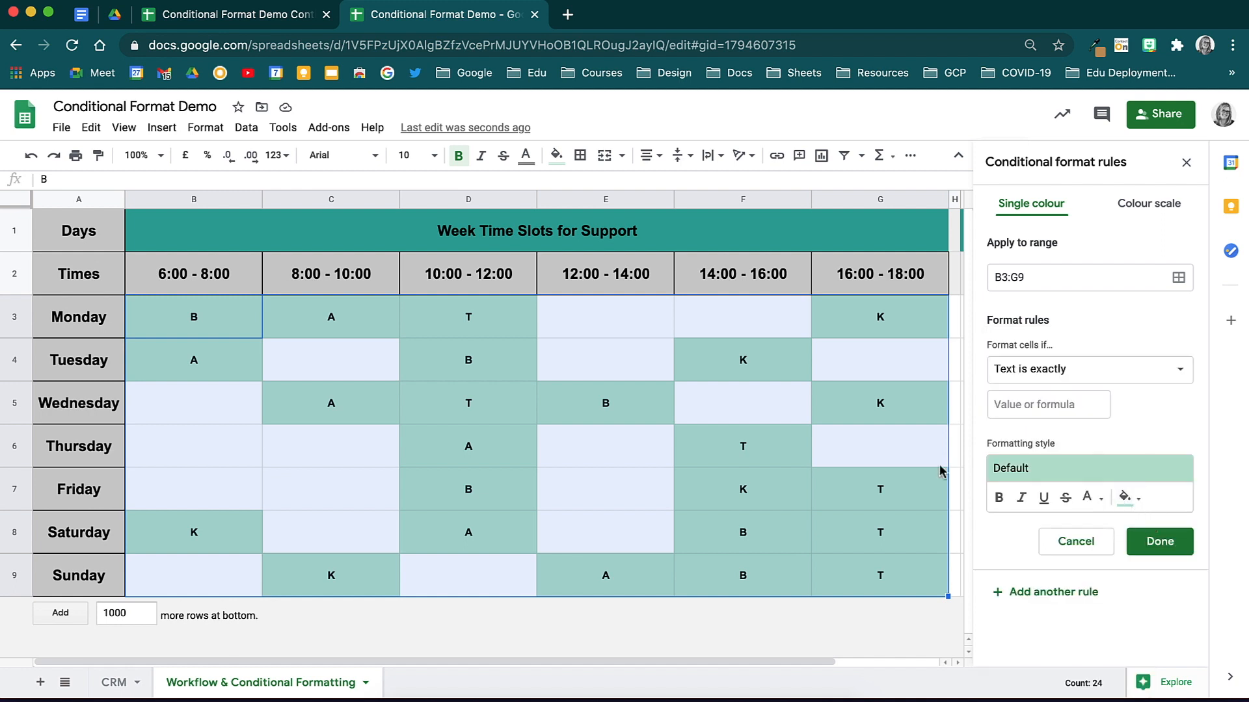
pyautogui.hscroll(5, 939, 469)
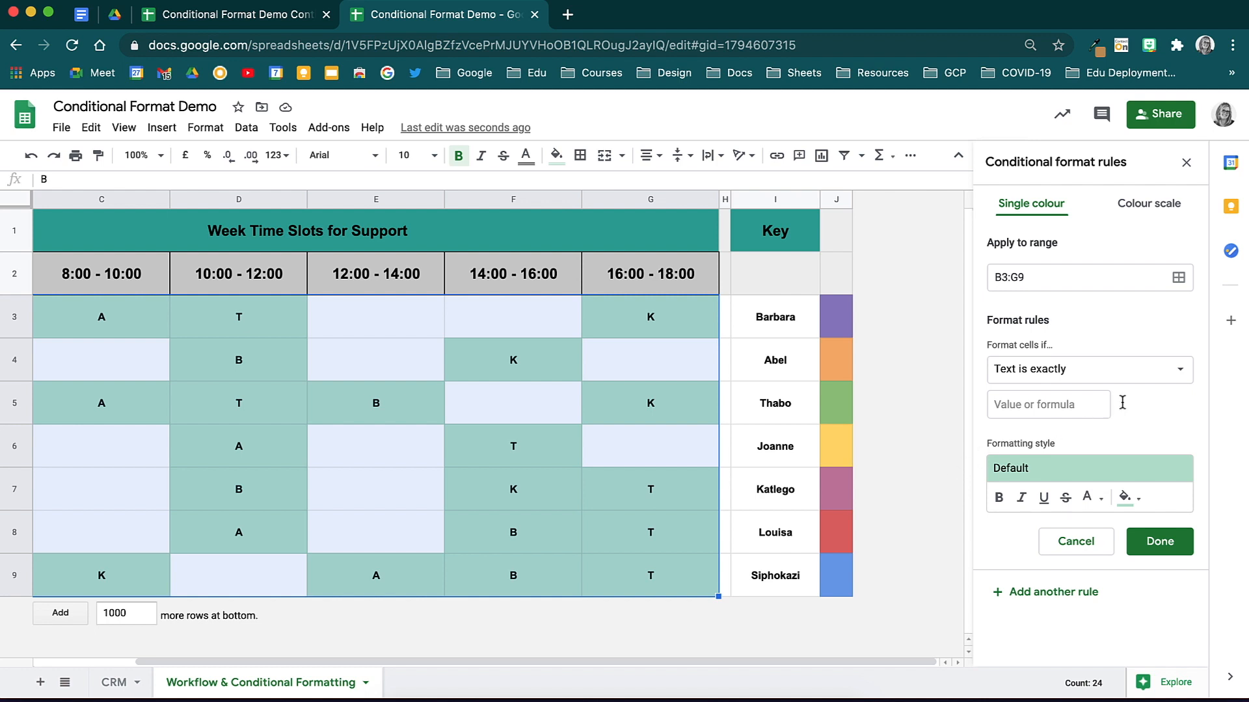
pyautogui.click(1096, 404)
pyautogui.write('B')
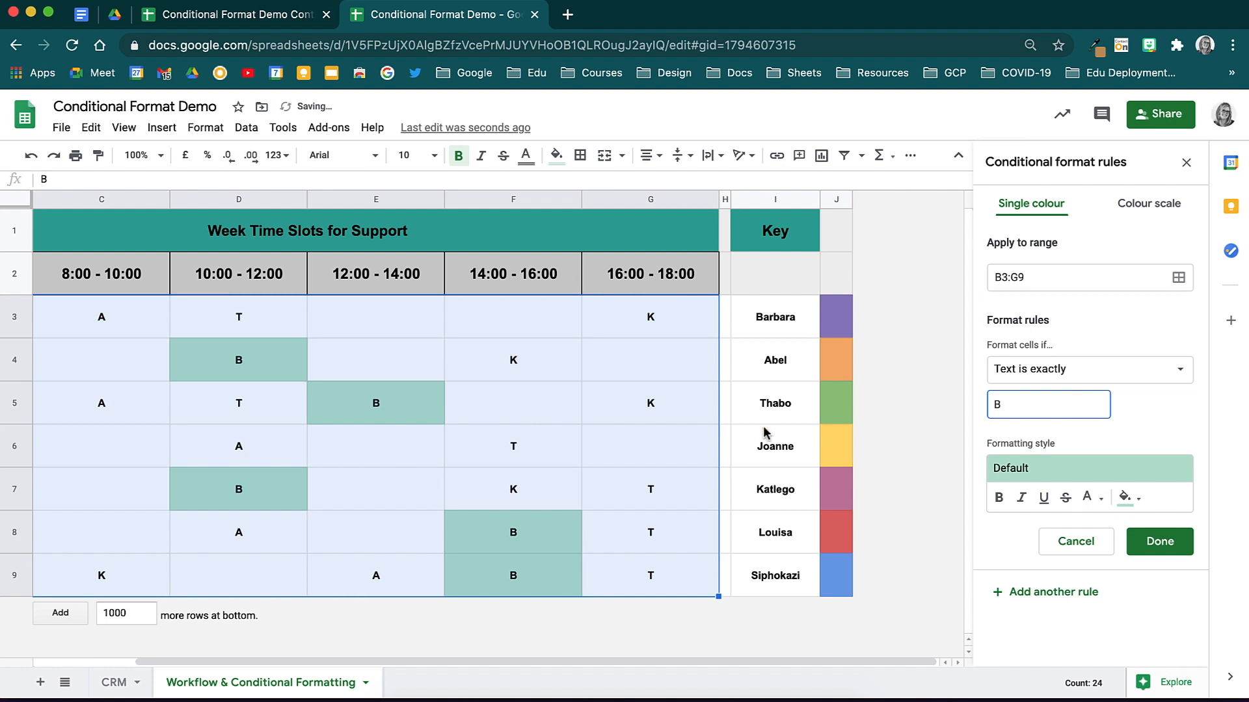
# - Set the rule's fill to the purple that matches the first key entry and save the rule
pyautogui.hscroll(-5, 766, 432)
pyautogui.hscroll(5, 766, 433)
pyautogui.click(1135, 505)
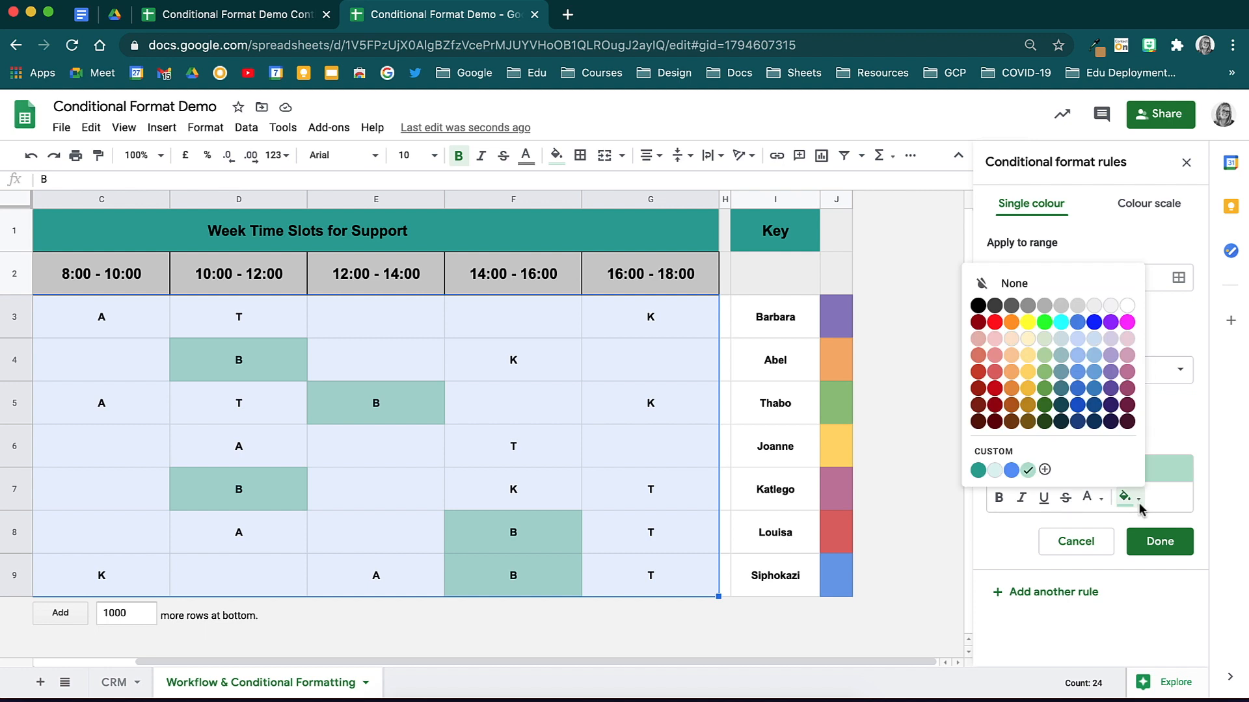
pyautogui.click(1111, 375)
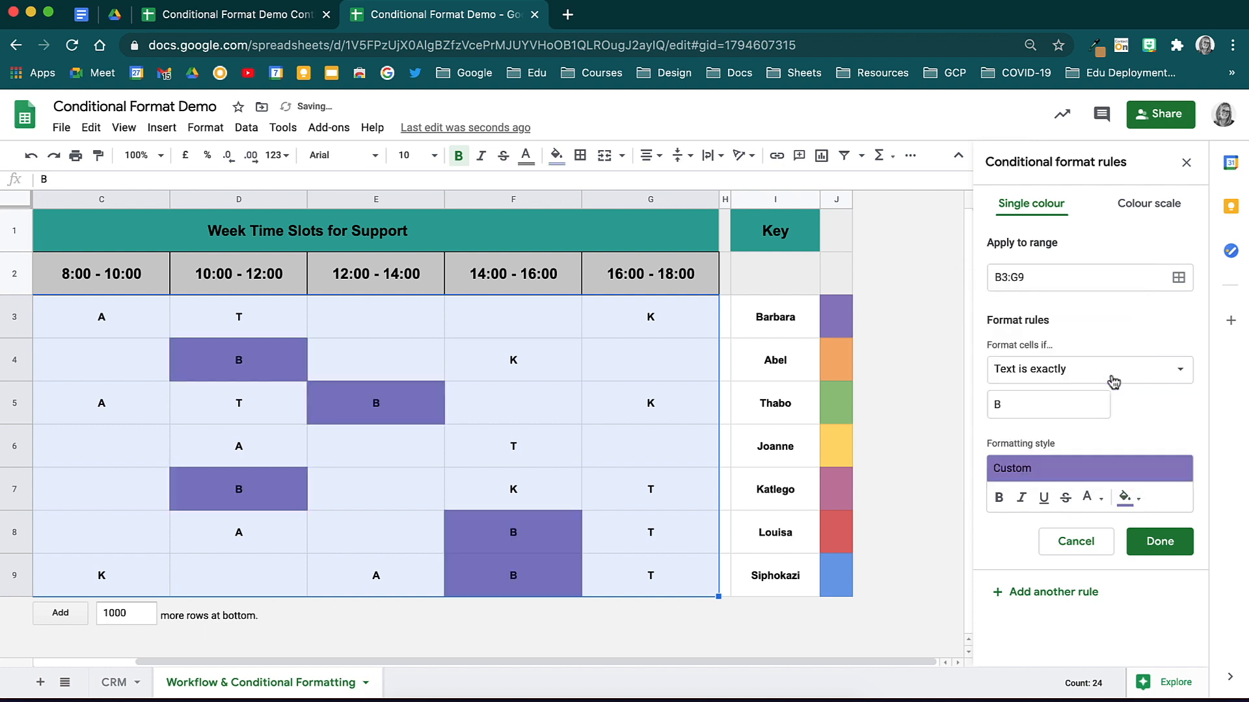
pyautogui.click(1163, 547)
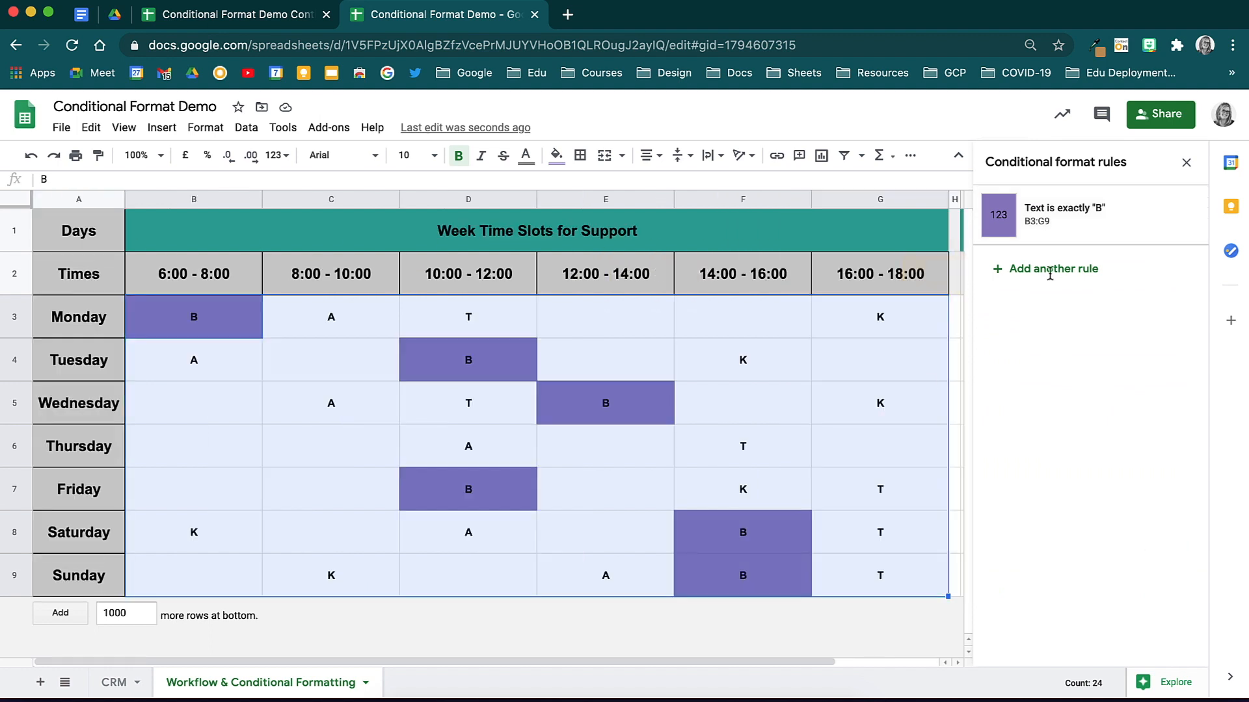
# - Add exact-text rules to B3:G9 that fill A cells orange, T cells green and K cells pink
pyautogui.click(1054, 269)
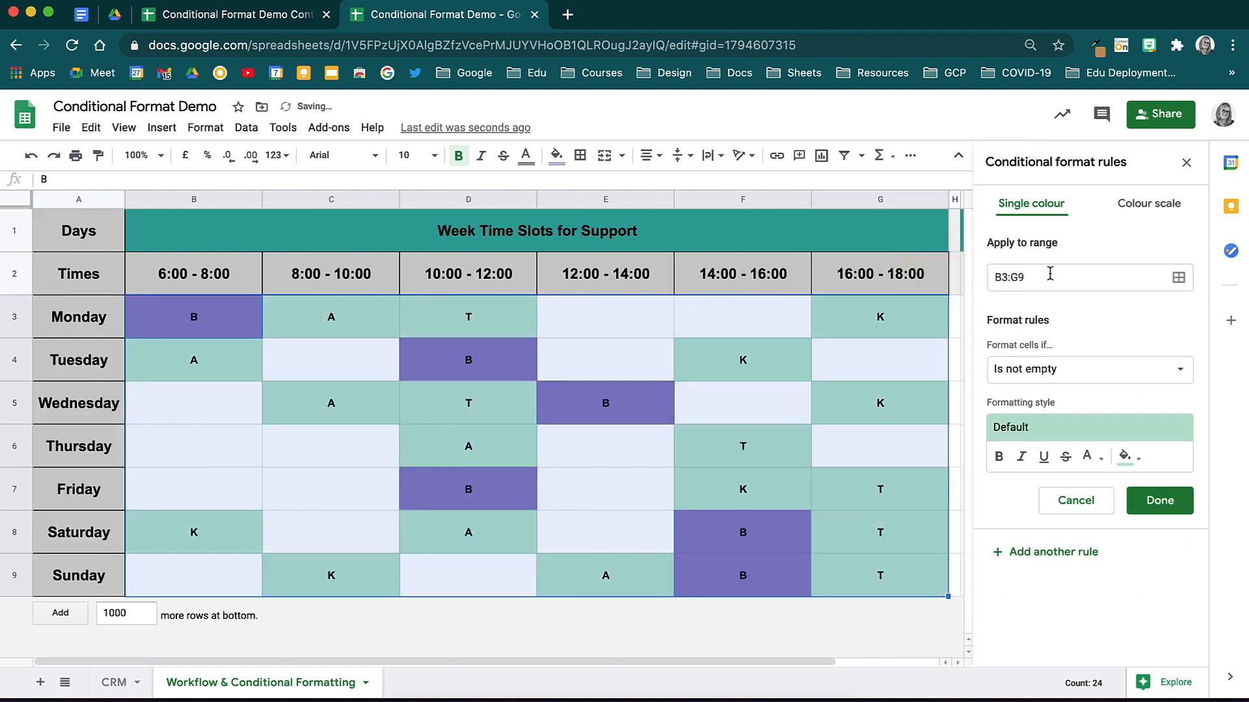
pyautogui.click(1087, 370)
pyautogui.click(1087, 492)
pyautogui.click(1054, 404)
pyautogui.write('A')
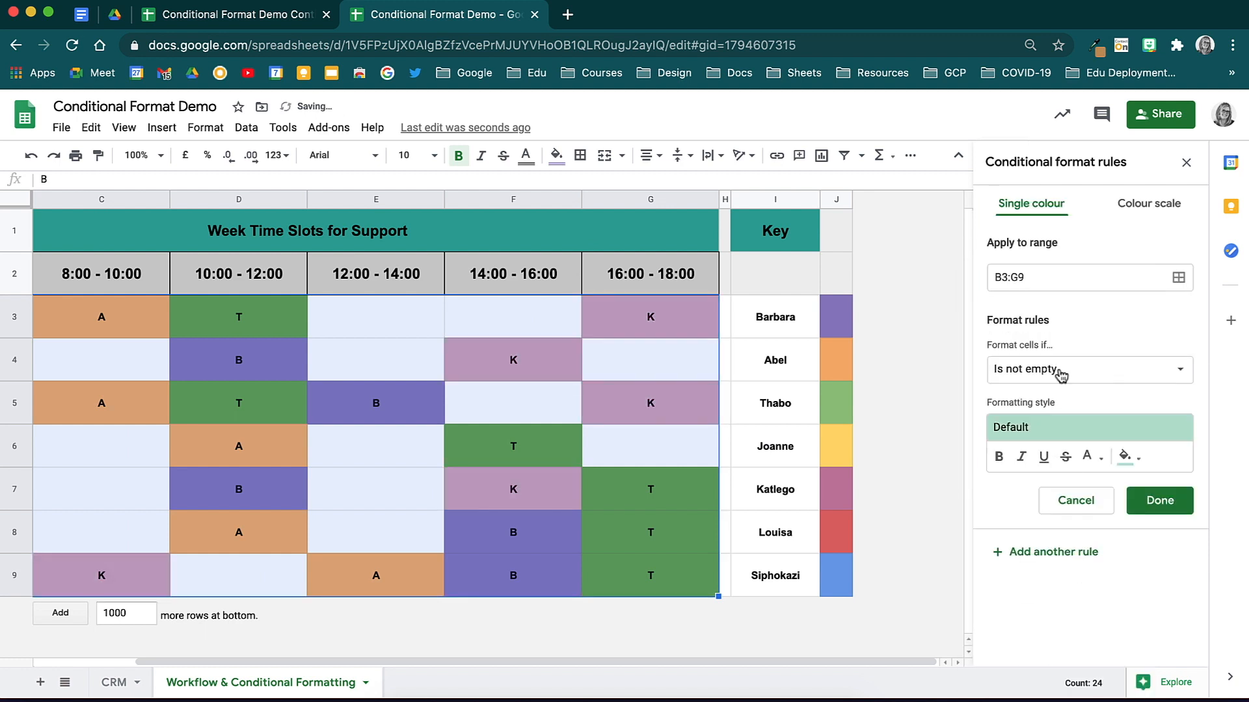
# - Close the format rules and enter S in C4, D9, E6:E8 and G6, and L in B9, C7 and C8
pyautogui.click(306, 375)
pyautogui.click(1186, 163)
pyautogui.write('S')
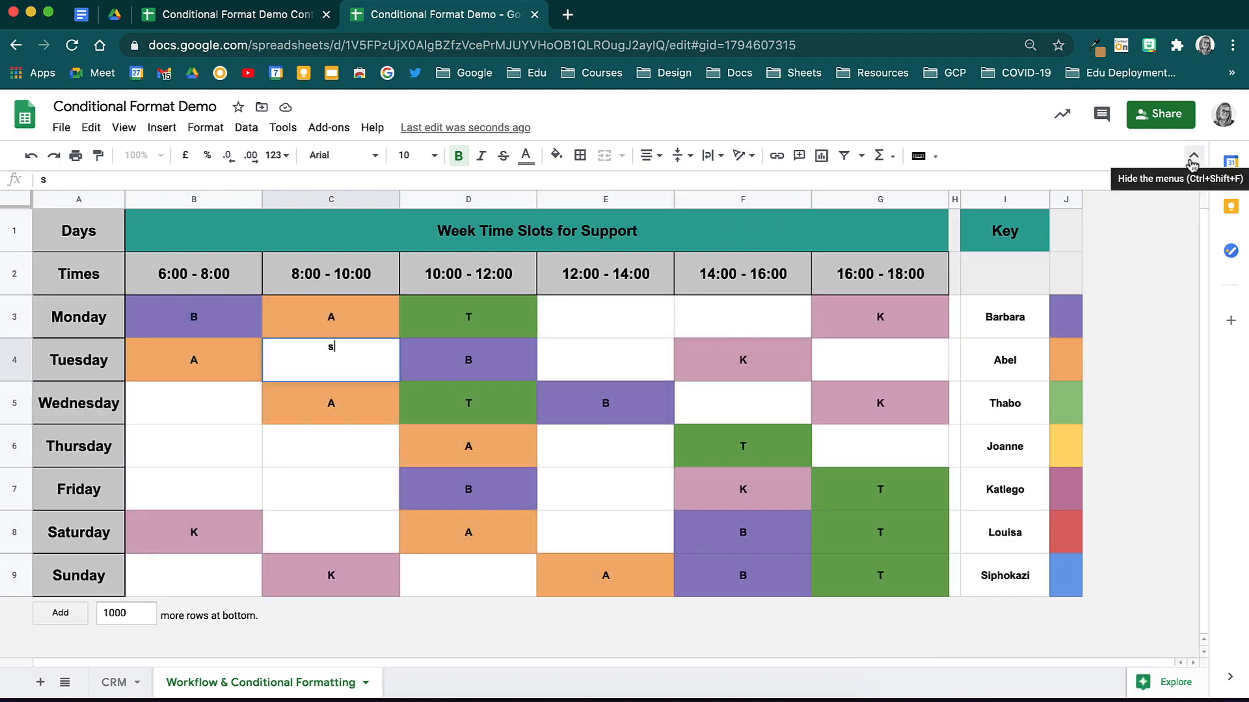
pyautogui.press('Right')
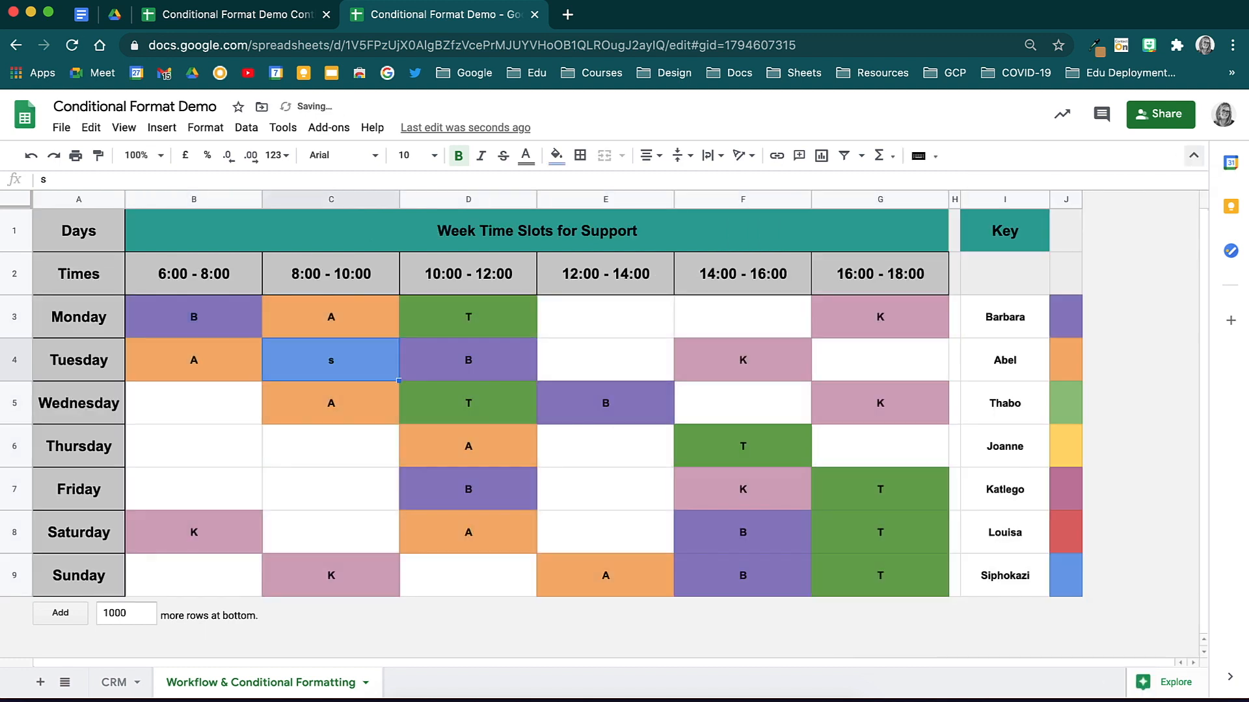
pyautogui.press('Right')
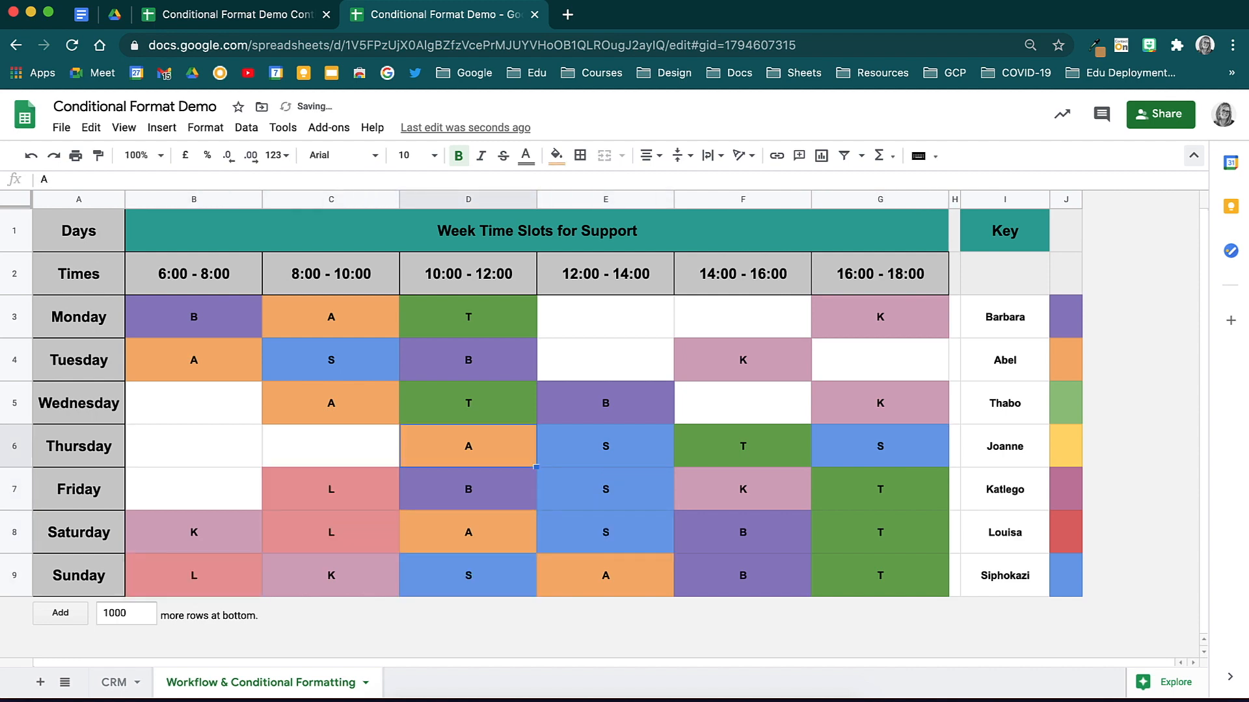
# - Enter L in E3, F3 and E4, and J in the Tuesday 16:00 - 18:00 slot
pyautogui.press('Right')
pyautogui.press('Up')
pyautogui.press('Up')
pyautogui.write('L')
pyautogui.press('Up')
pyautogui.write('L')
pyautogui.press('Right')
pyautogui.write('L')
pyautogui.press('Right')
pyautogui.press('Down')
pyautogui.write('J')
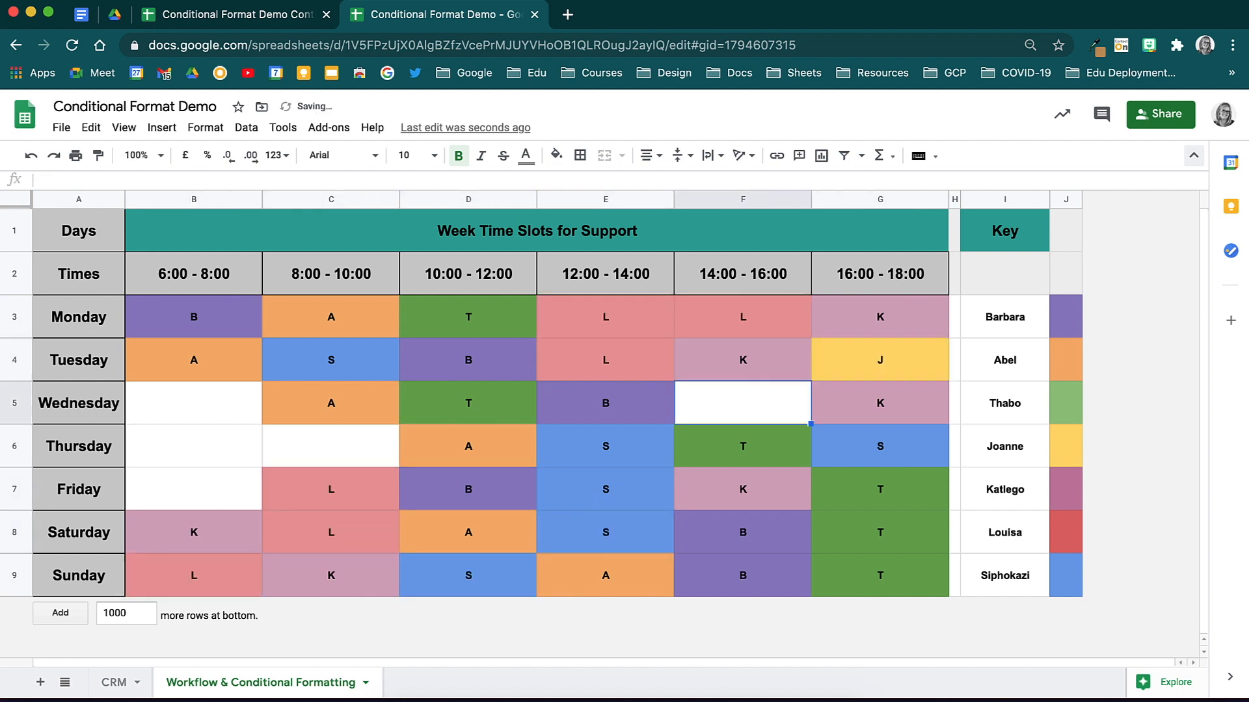
# - Switch to the Conditional Format Demo Continued spreadsheet and look through its container data
pyautogui.click(285, 15)
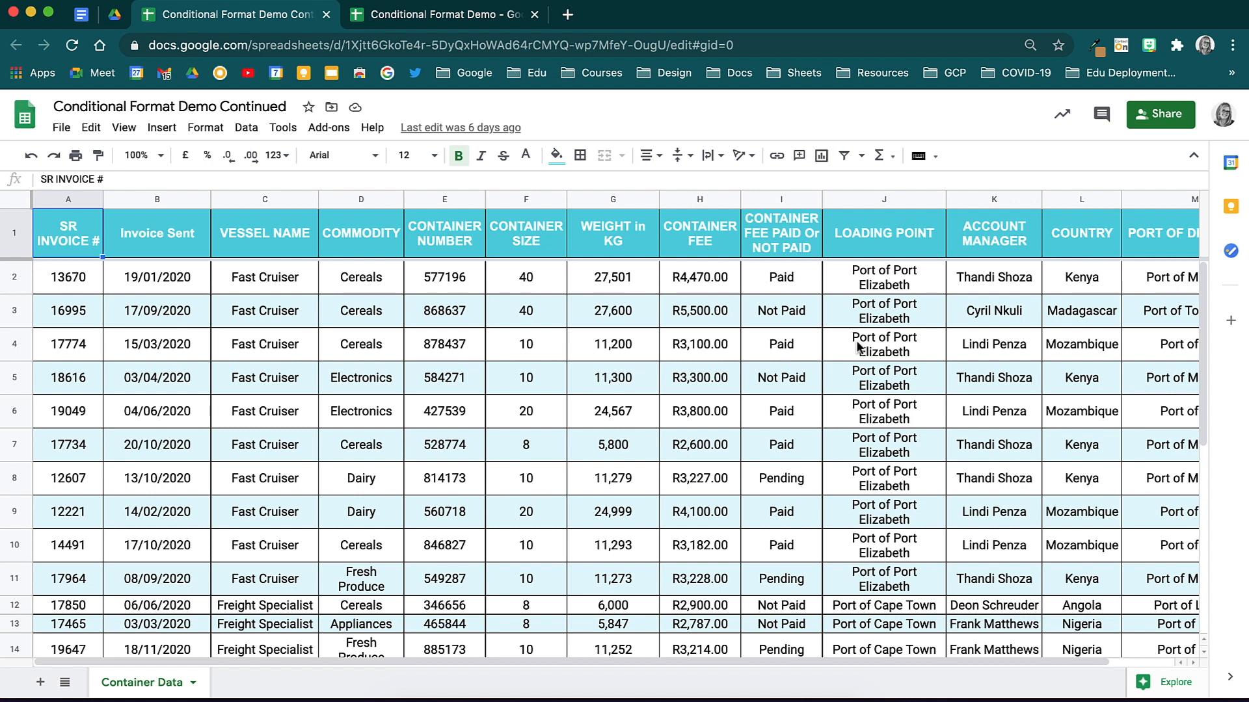
pyautogui.scroll(-3, 858, 347)
pyautogui.scroll(-8, 857, 347)
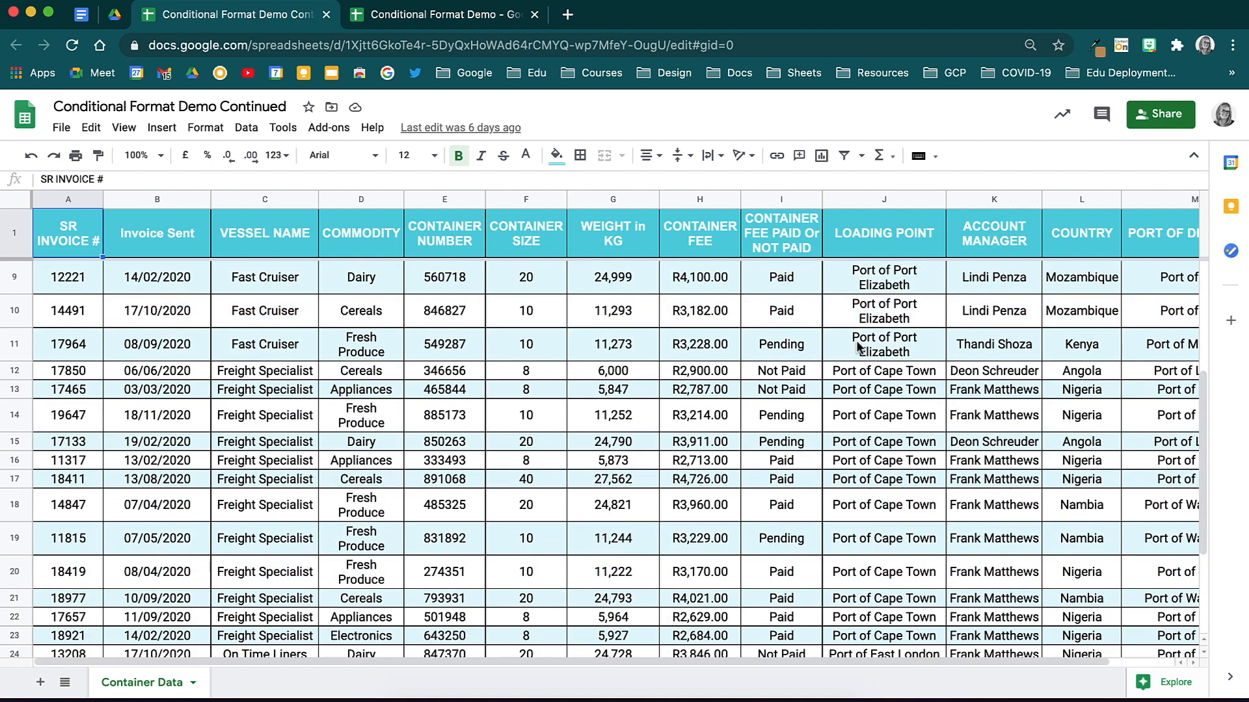
pyautogui.scroll(5, 857, 347)
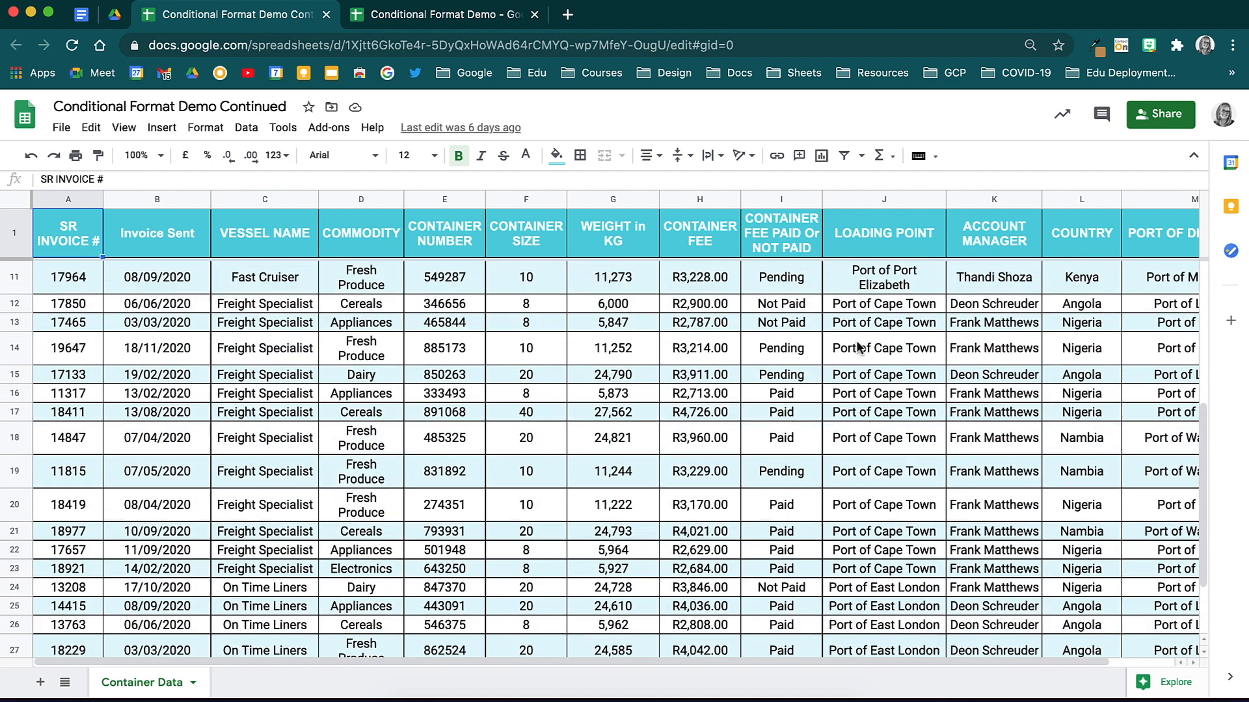
pyautogui.scroll(2, 857, 347)
# - Add a conditional format rule to I2:I29 that fills cells green when the text is exactly Paid
pyautogui.moveTo(789, 271); pyautogui.dragTo(785, 601)
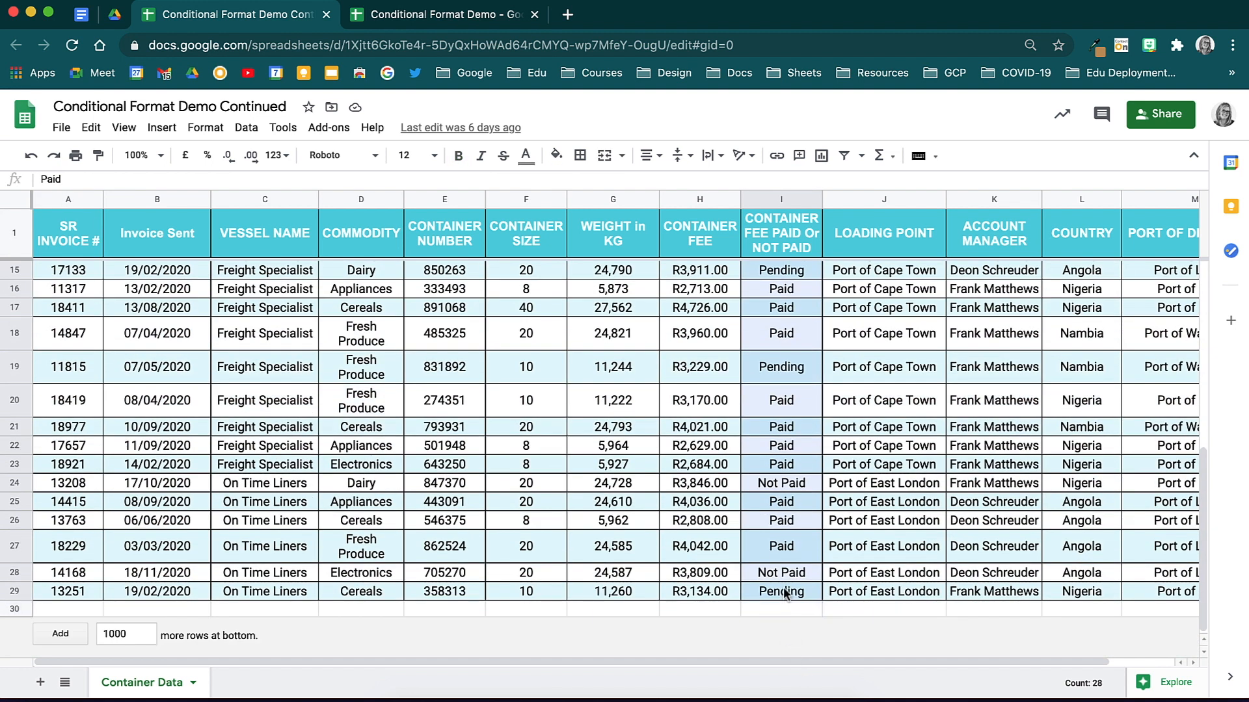
pyautogui.click(205, 127)
pyautogui.click(234, 501)
pyautogui.click(1090, 367)
pyautogui.click(1053, 494)
pyautogui.write('Paid')
# - Add a rule for the same payment status cells that fills exact text Pending yellow
pyautogui.click(1100, 369)
pyautogui.click(1053, 494)
pyautogui.write('Pending')
pyautogui.click(1135, 497)
# - Add a rule that fills payment status cells red when the text is exactly Not Paid, and close the format rules
pyautogui.click(1090, 370)
pyautogui.click(1076, 496)
pyautogui.write('Not Paid')
pyautogui.click(1135, 498)
pyautogui.click(1186, 163)
pyautogui.scroll(6, 973, 360)
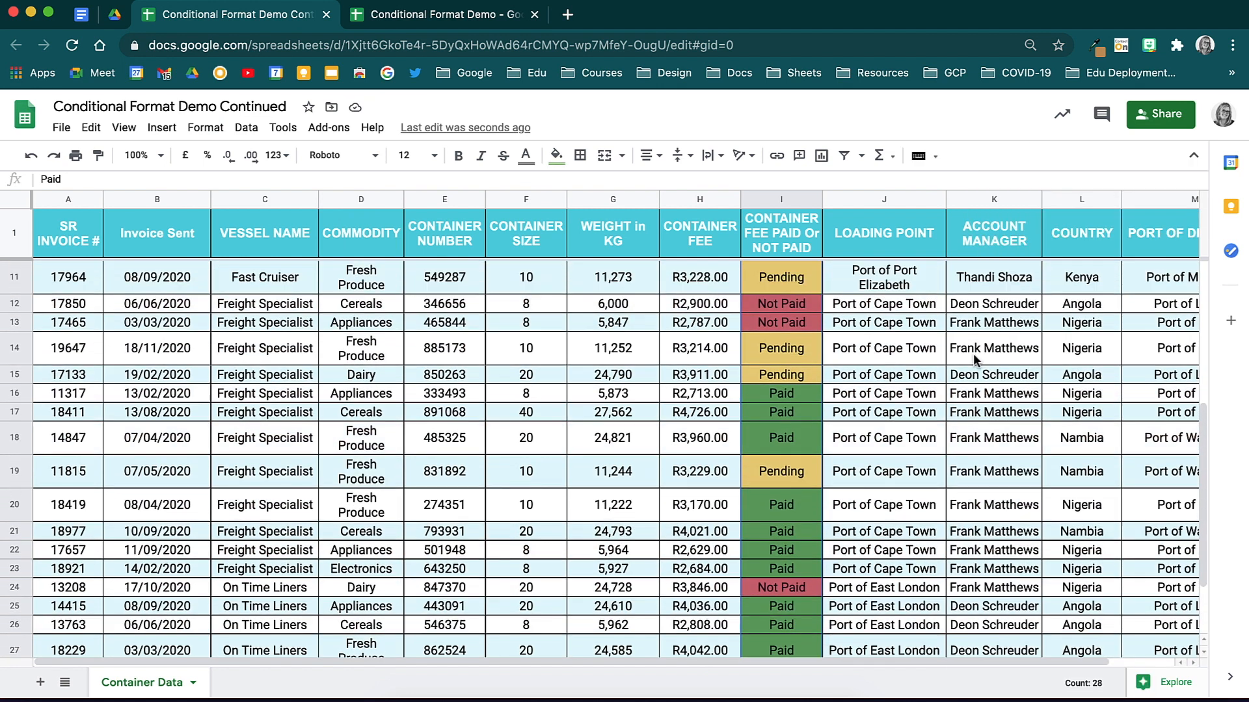
pyautogui.scroll(3, 973, 360)
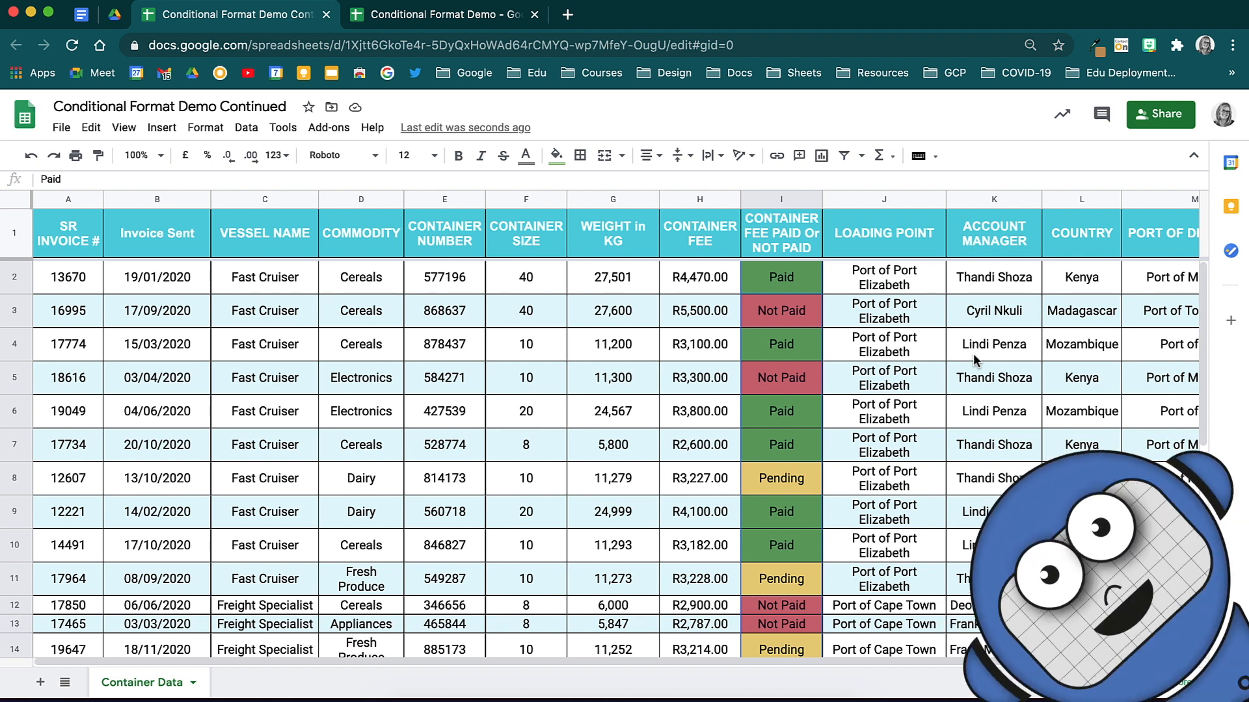
# - Insert a column right of the container fee payment status and give its cells a dropdown list of Paid, Pending, Not Paid
pyautogui.rightClick(795, 377)
pyautogui.click(866, 288)
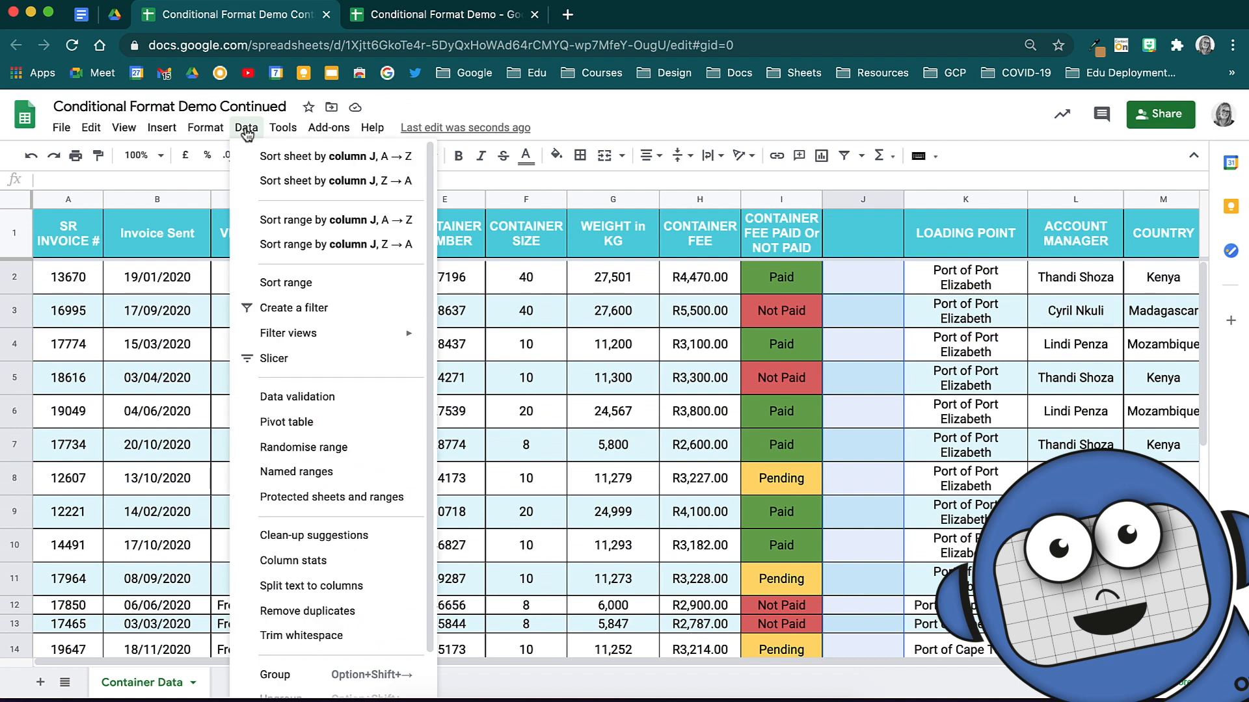
pyautogui.click(298, 395)
pyautogui.write('Paid, Pending, Not Paid')
pyautogui.click(812, 498)
pyautogui.click(896, 278)
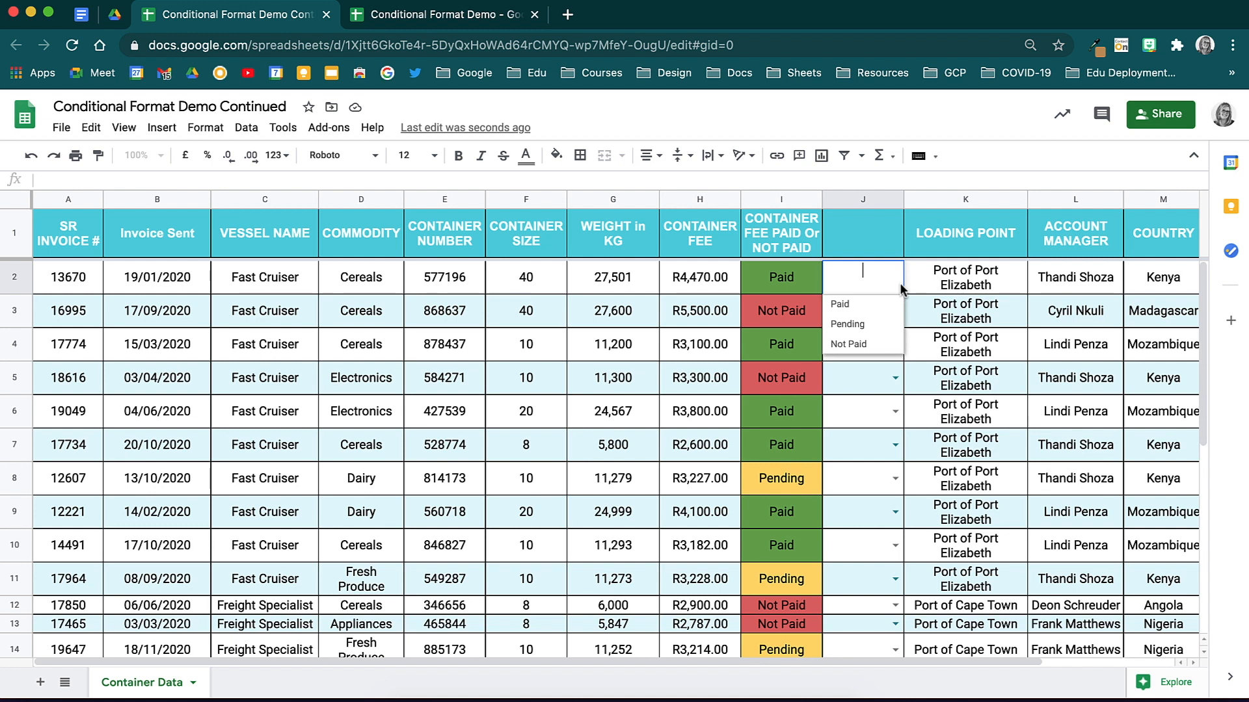
# - Hide the payment status column I and the dropdown column J
pyautogui.moveTo(793, 199); pyautogui.dragTo(860, 199)
pyautogui.rightClick(860, 199)
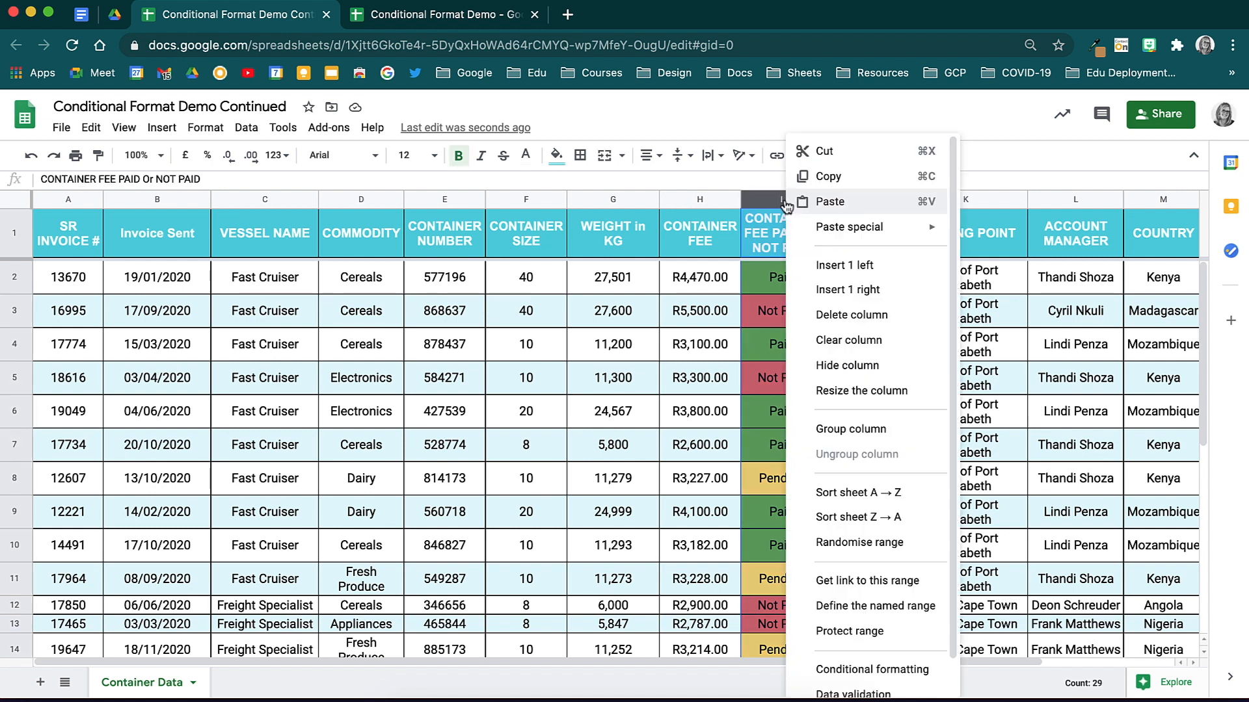
pyautogui.click(939, 366)
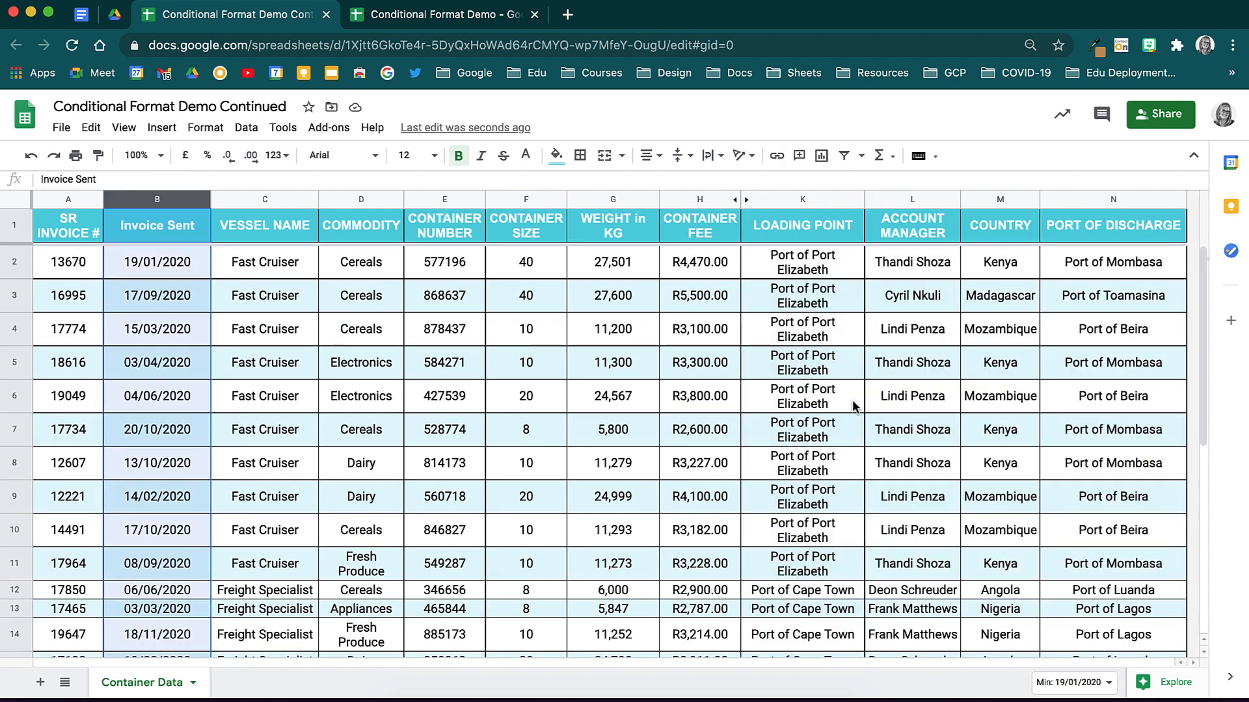
pyautogui.click(747, 446)
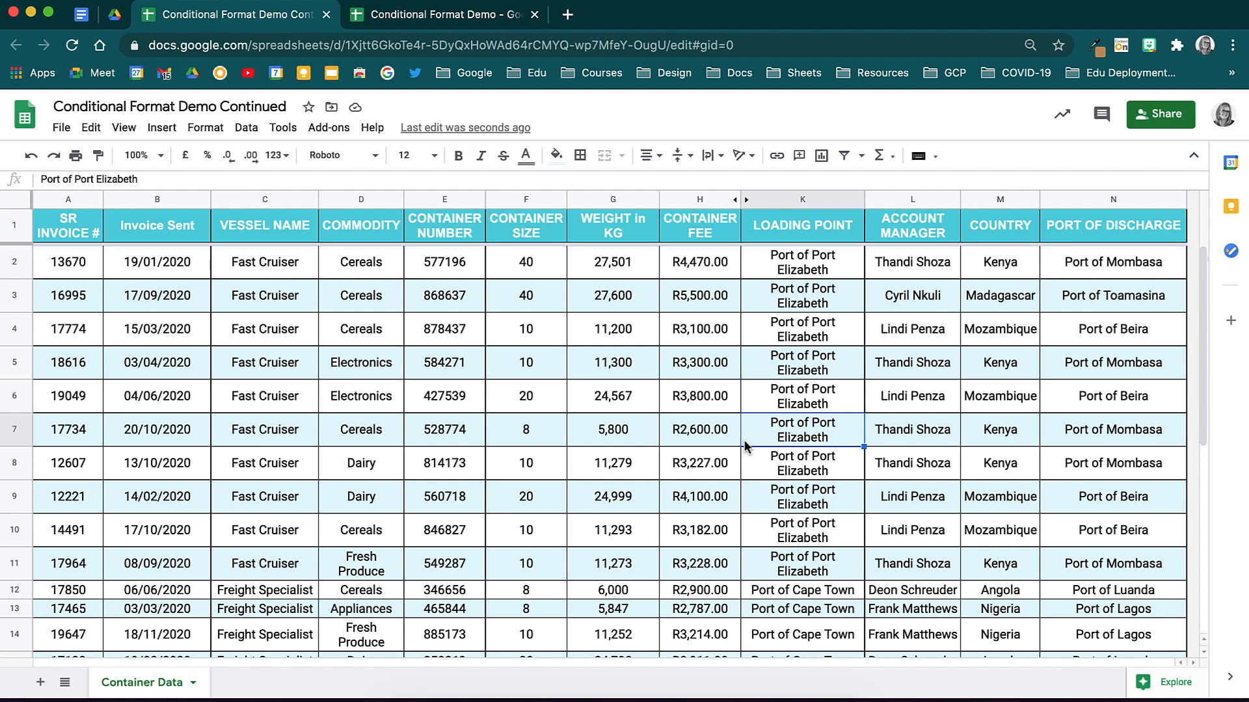
# - Start a conditional format rule on the Invoice Sent column, B1:B30, with the condition Date is before
pyautogui.click(156, 197)
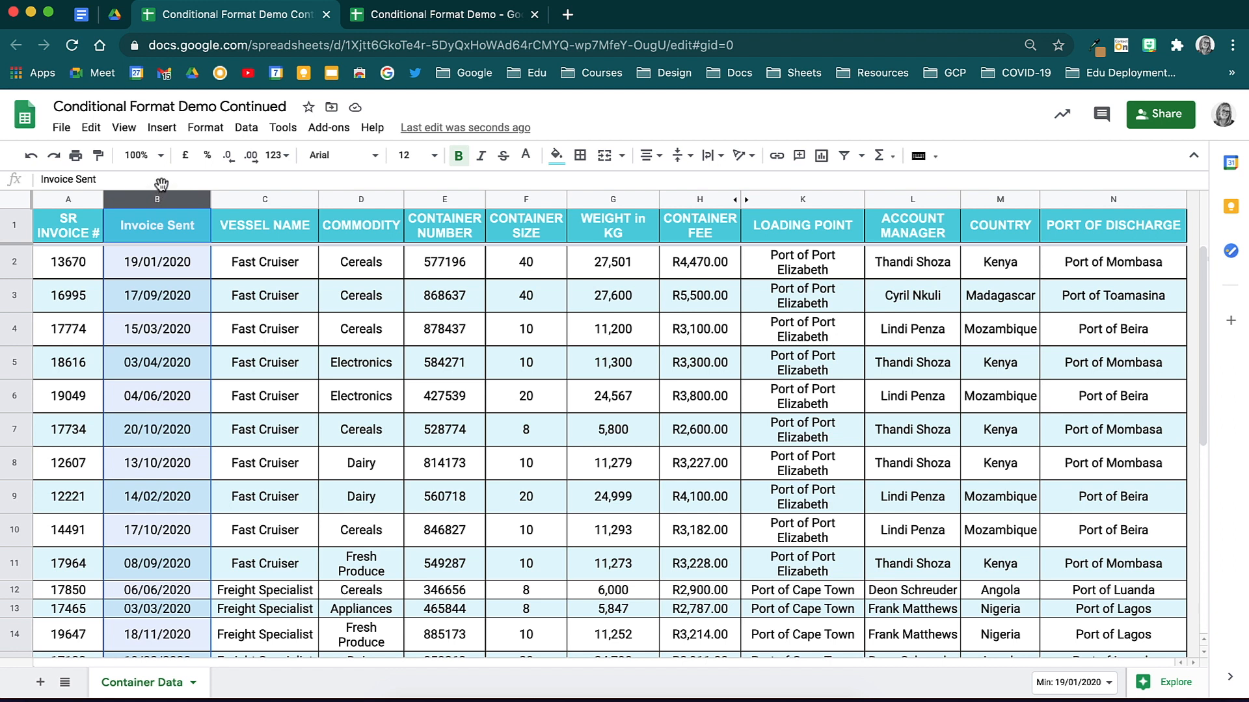
pyautogui.click(191, 130)
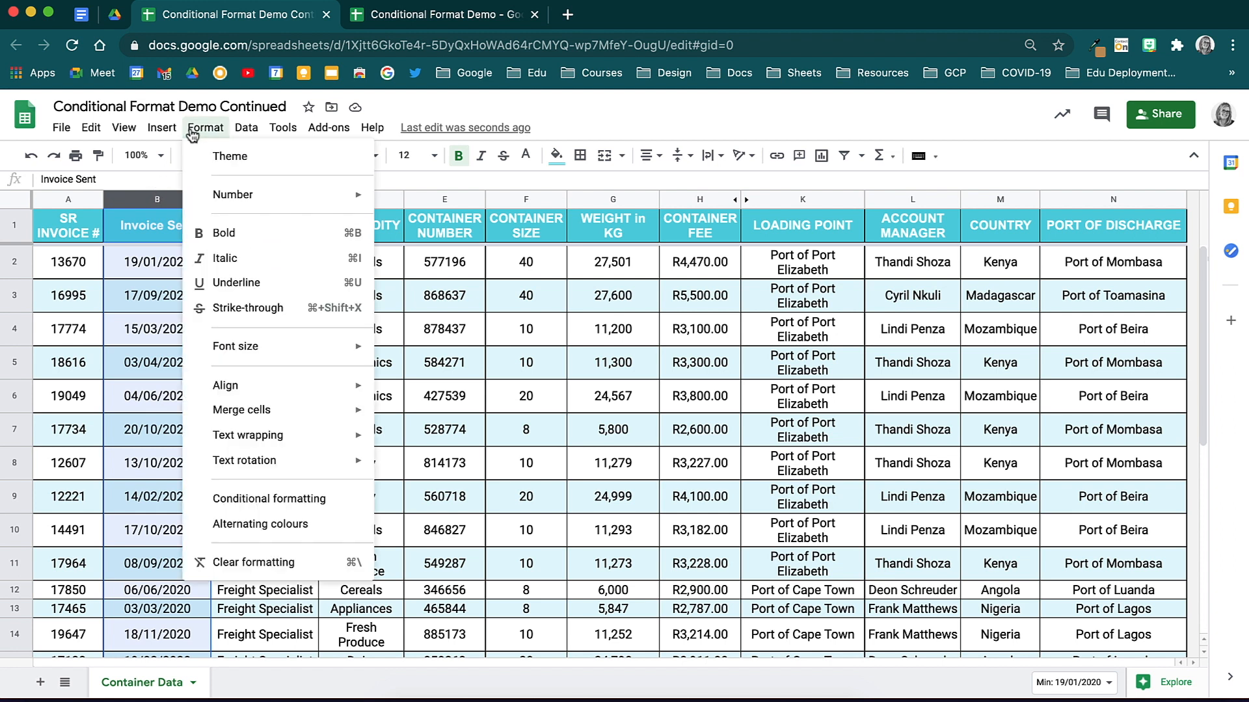
pyautogui.click(339, 499)
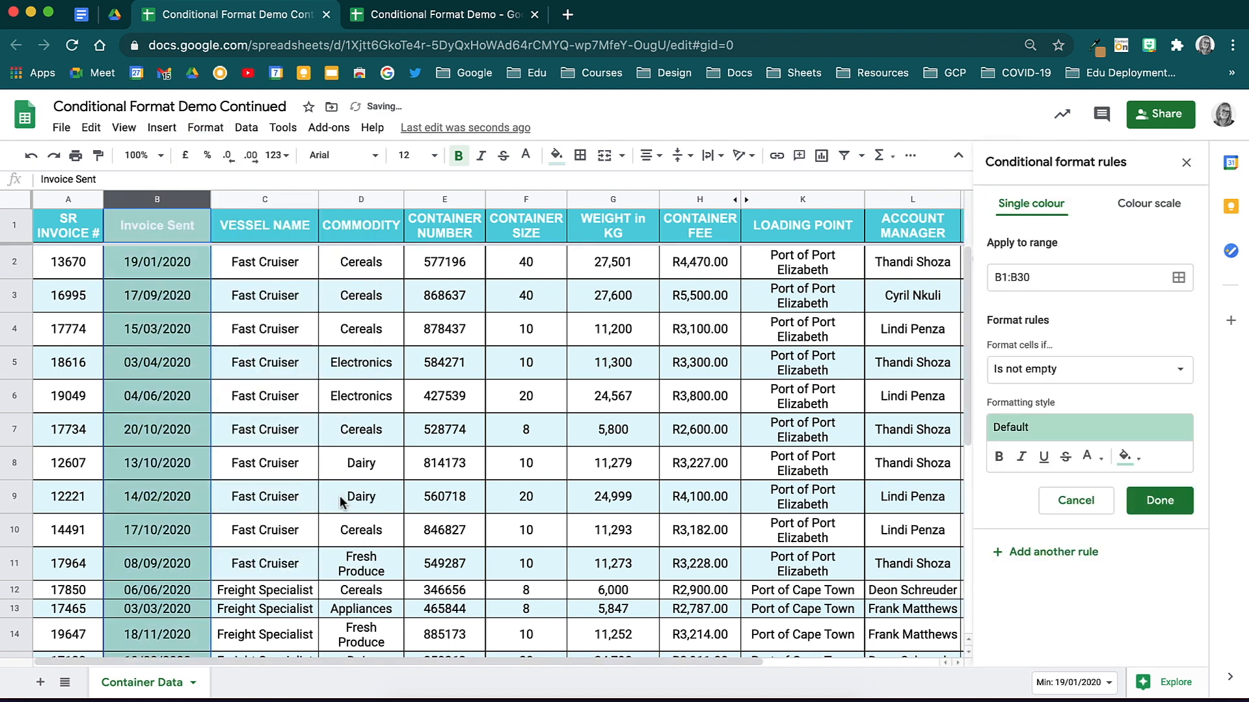
pyautogui.click(1047, 372)
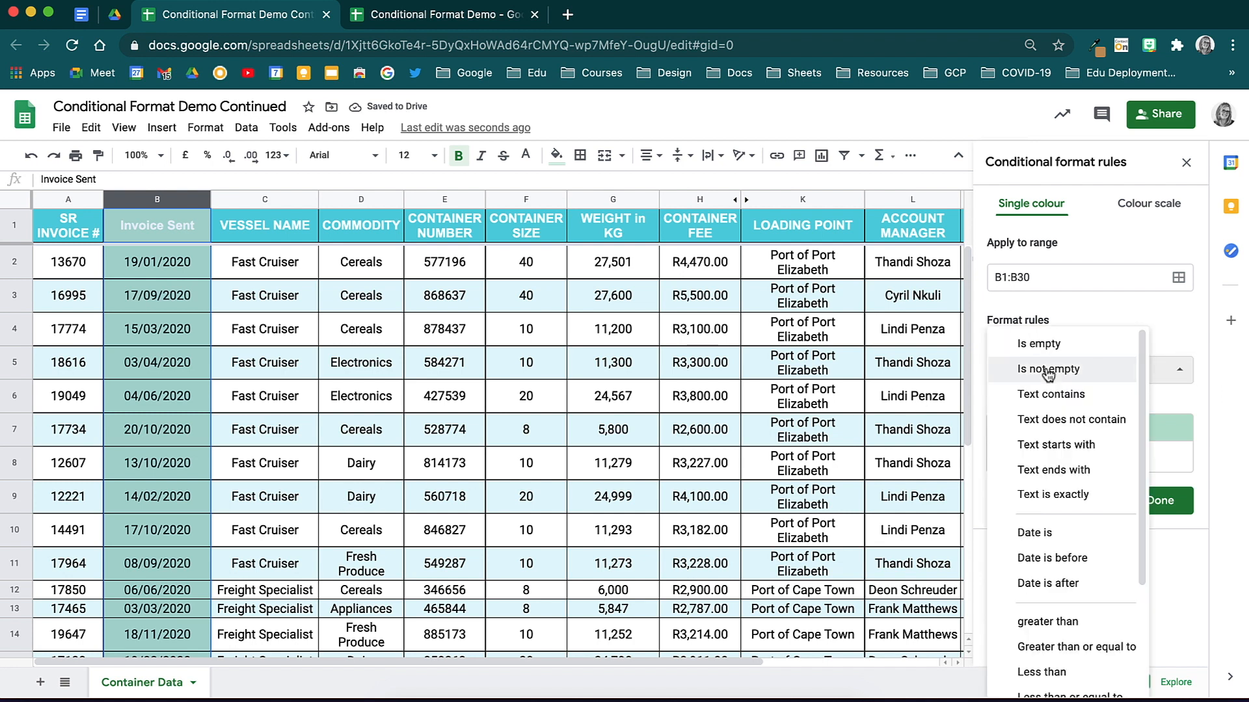
pyautogui.click(1120, 550)
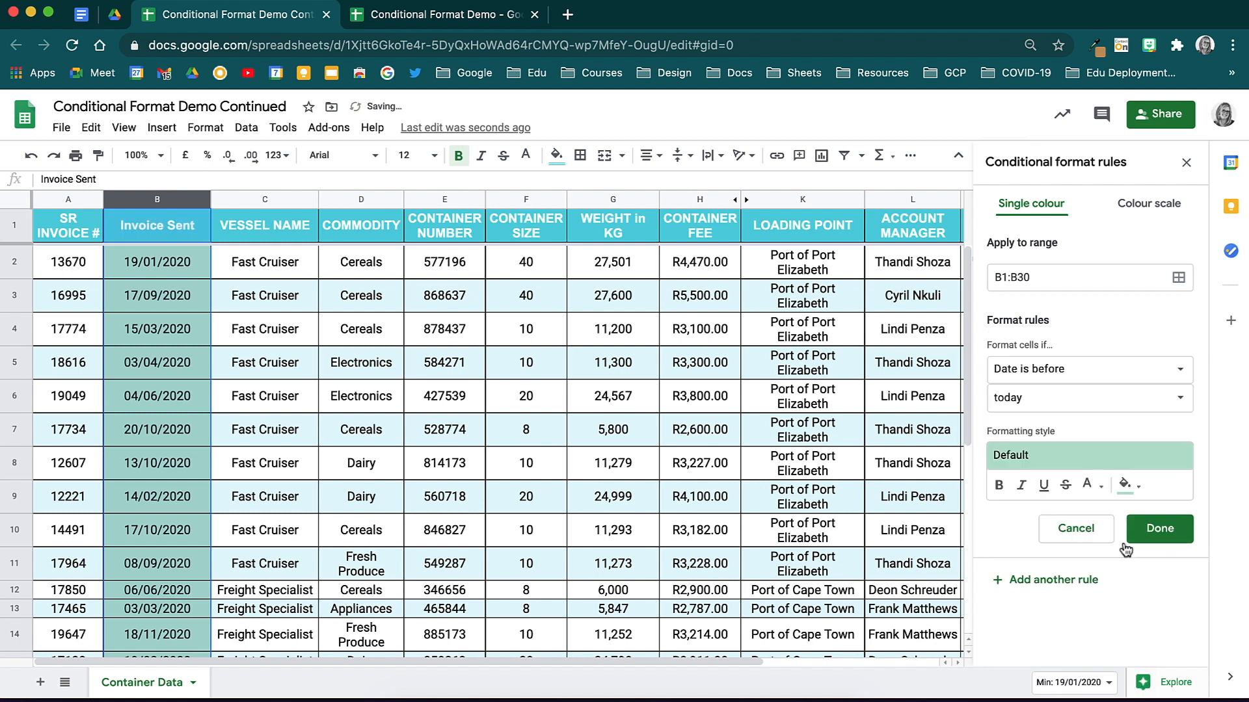
# - Set the Invoice Sent rule's comparison to the exact date 31/01/2020
pyautogui.click(1165, 409)
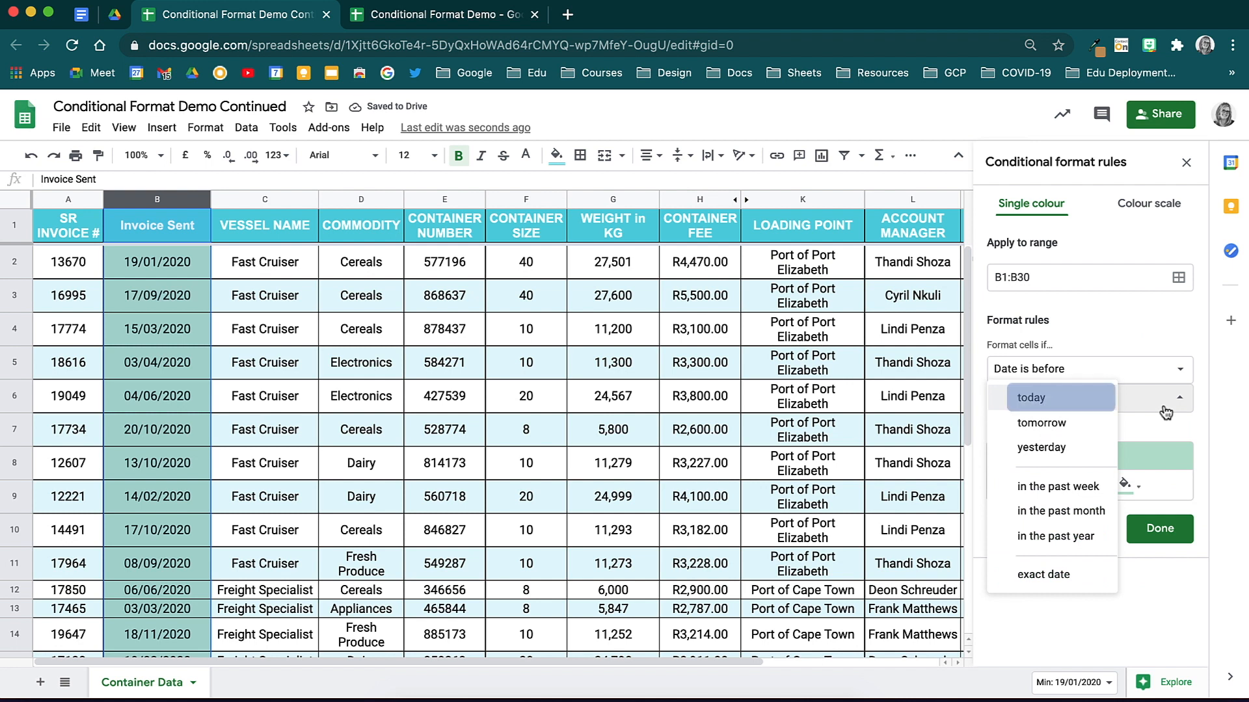
pyautogui.press('Down')
pyautogui.press('Down')
pyautogui.press('Down')
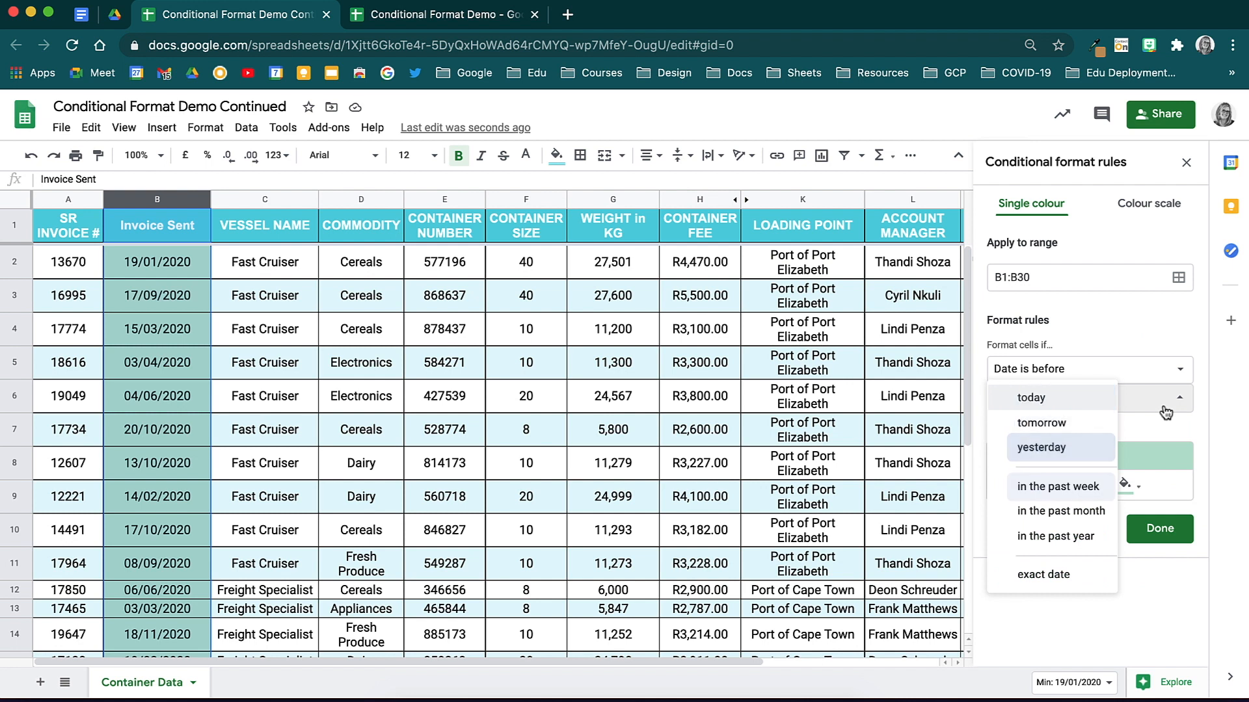
pyautogui.press('Down')
pyautogui.press('Down')
pyautogui.press('Down')
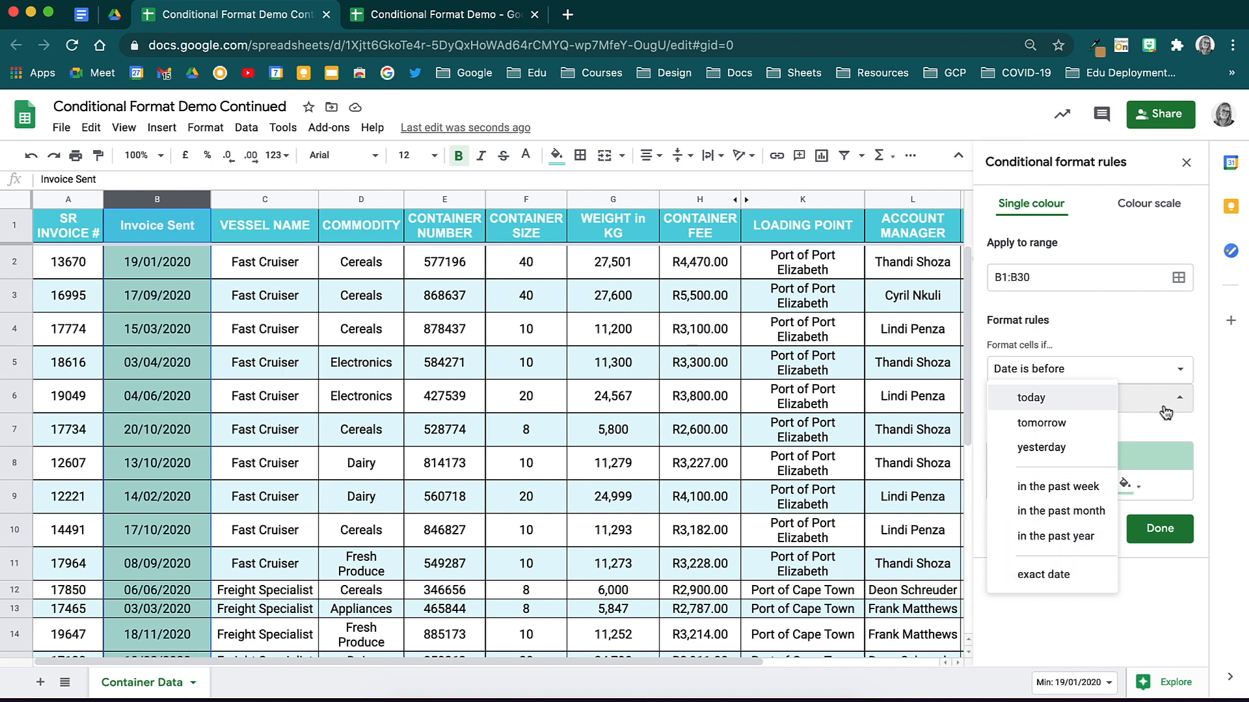
pyautogui.click(1105, 576)
pyautogui.click(1086, 434)
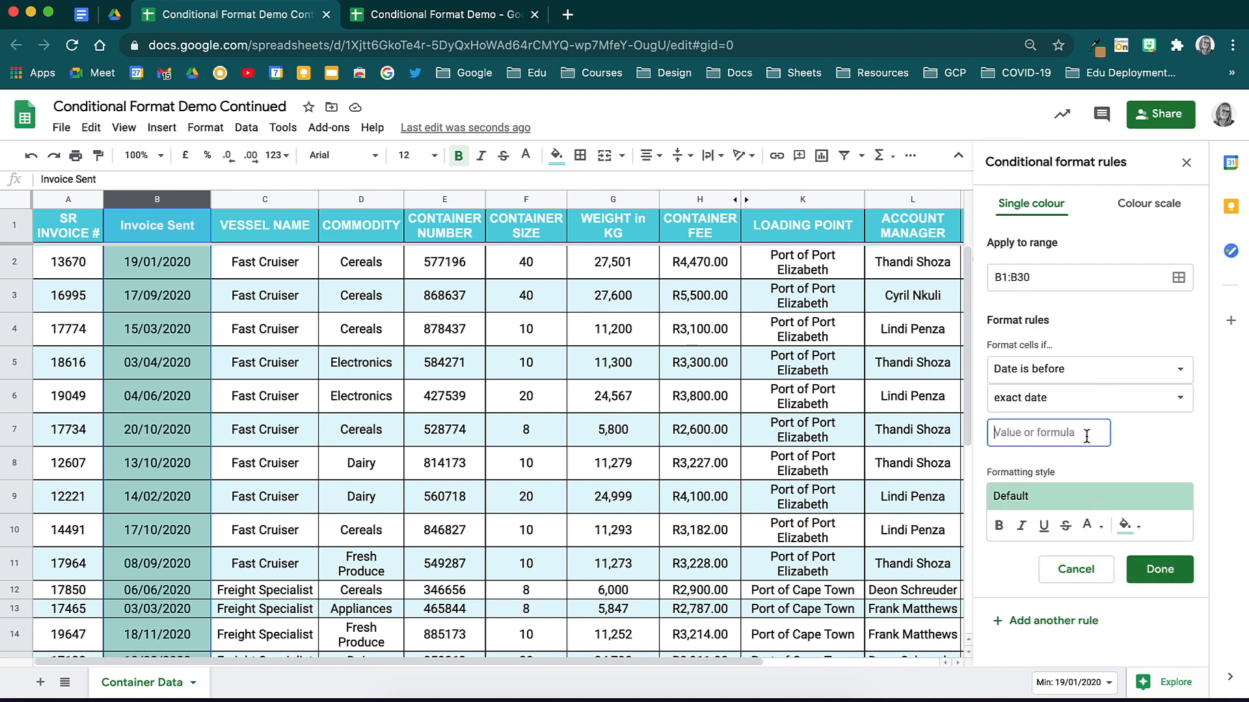
pyautogui.write('31/01/2020')
# - Style the before-31/01/2020 rule with a dark red fill and bold, italic, underlined white text, and save the rule
pyautogui.click(1141, 531)
pyautogui.click(1016, 432)
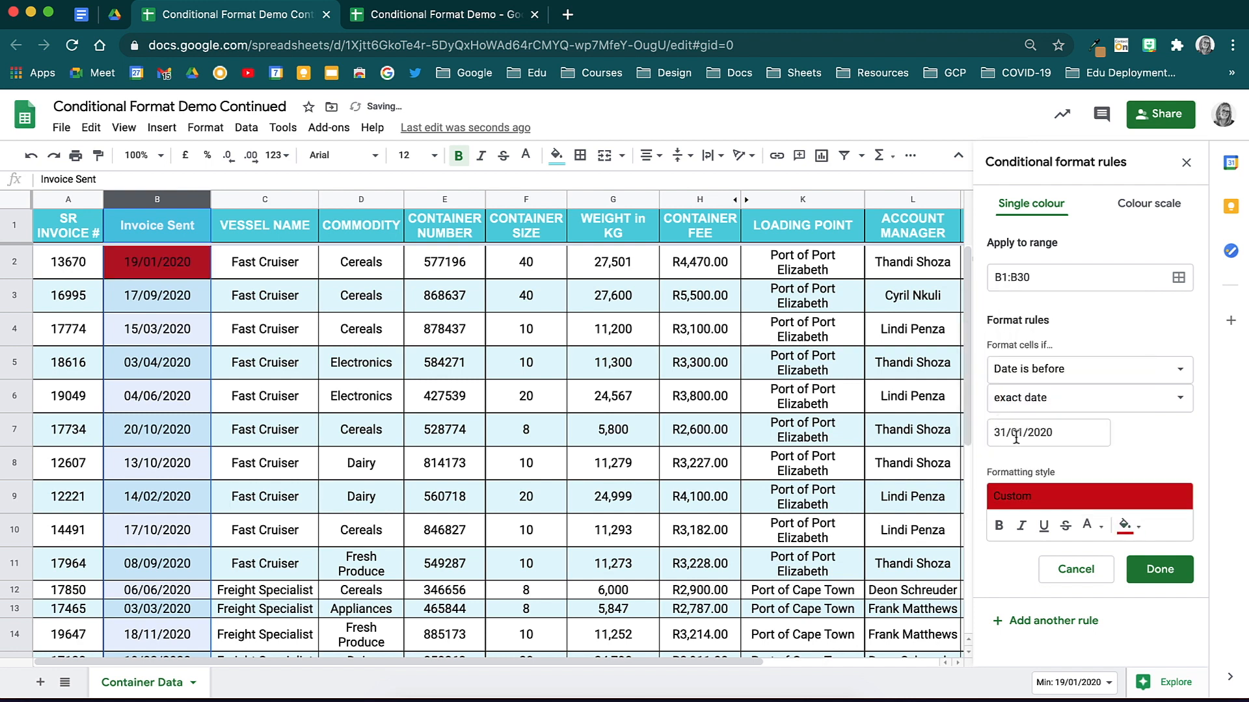
pyautogui.click(1000, 526)
pyautogui.click(1023, 526)
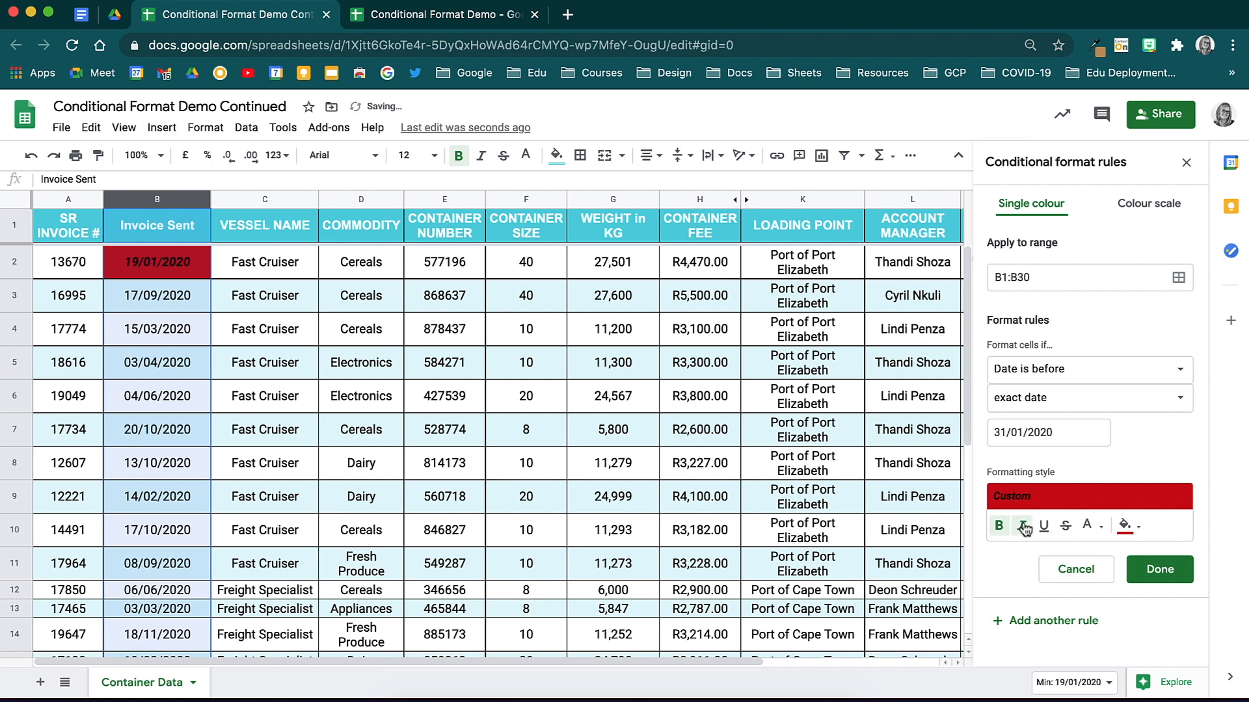
pyautogui.click(1044, 527)
pyautogui.click(1066, 527)
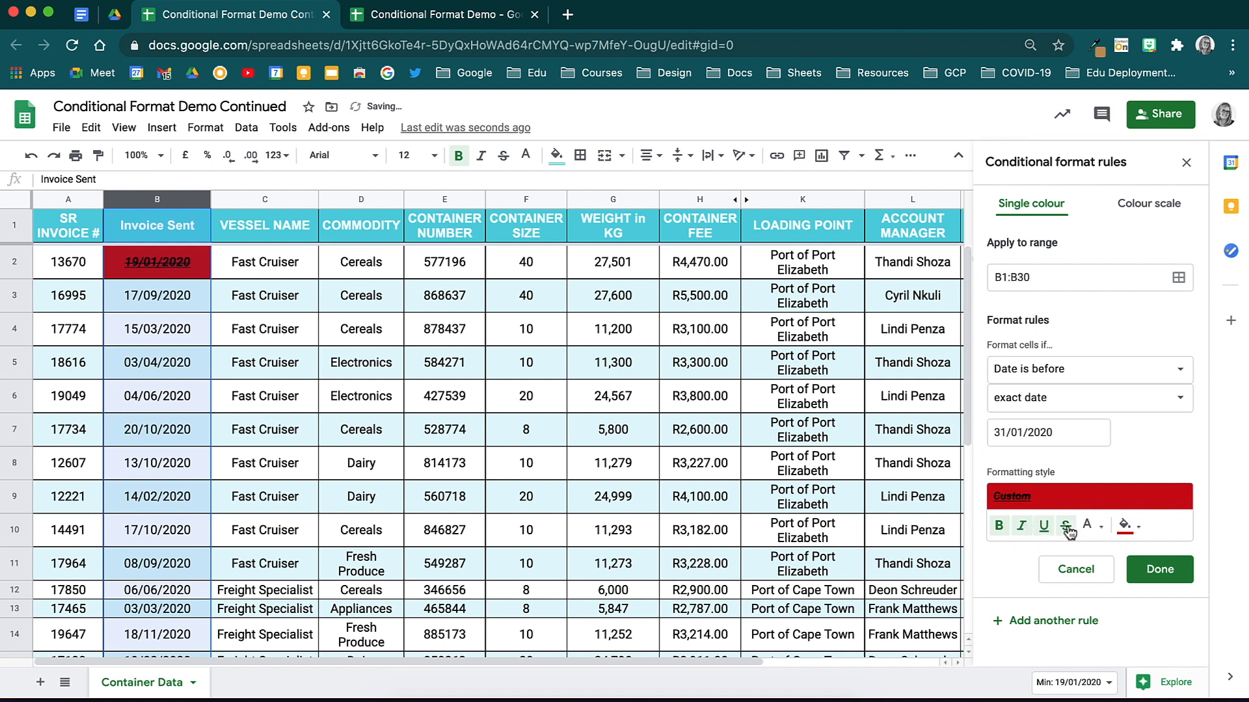
pyautogui.click(1093, 528)
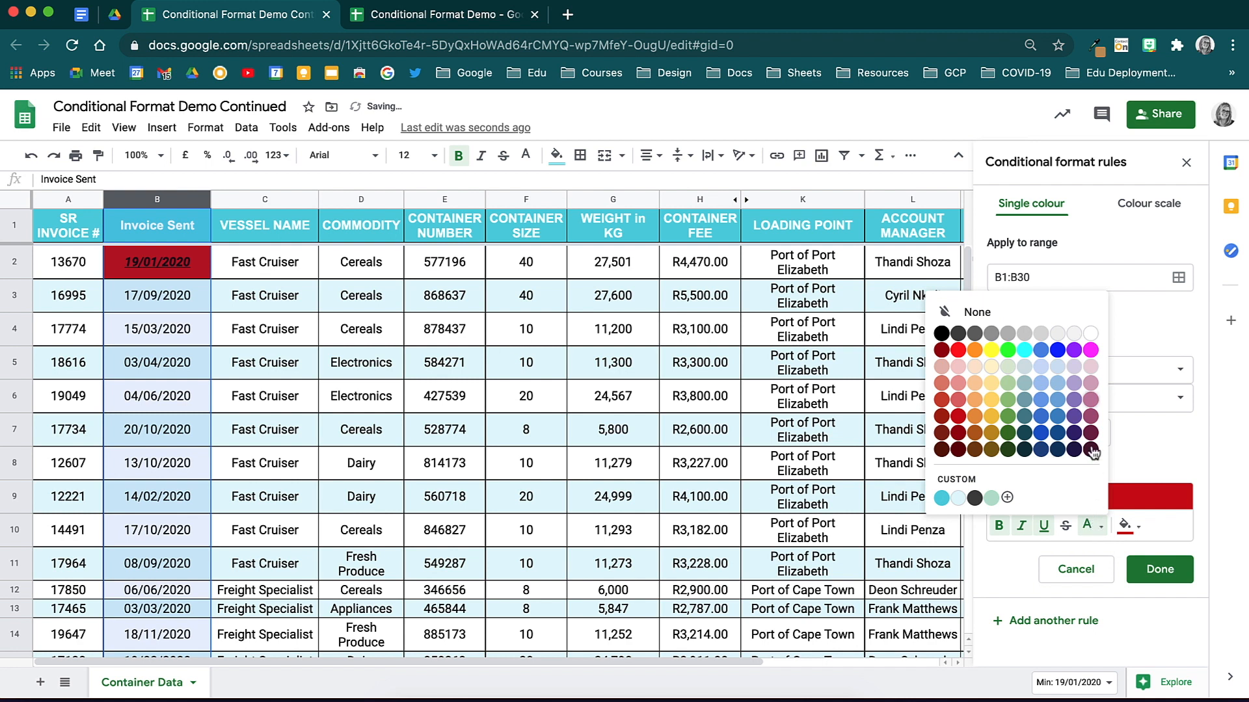
pyautogui.click(1091, 338)
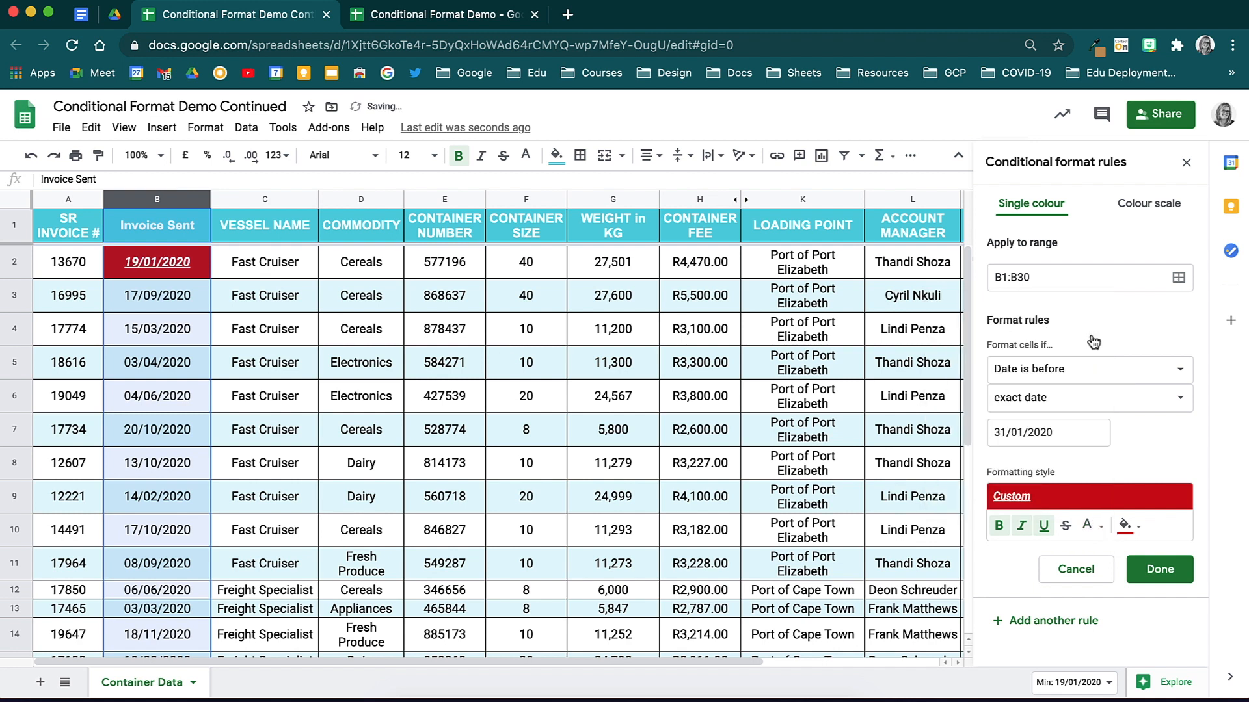
pyautogui.click(1160, 569)
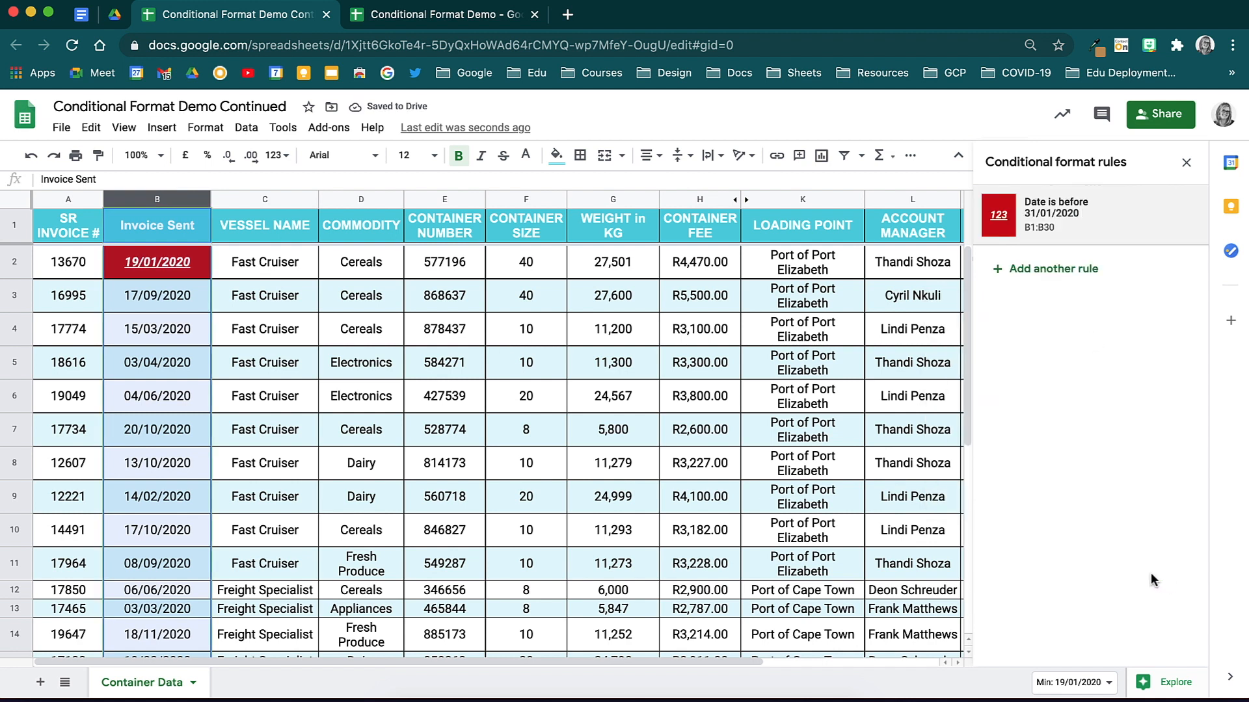
# - Change the Invoice Sent date in row 14 to 21/01/2020
pyautogui.click(196, 410)
pyautogui.scroll(-5, 196, 409)
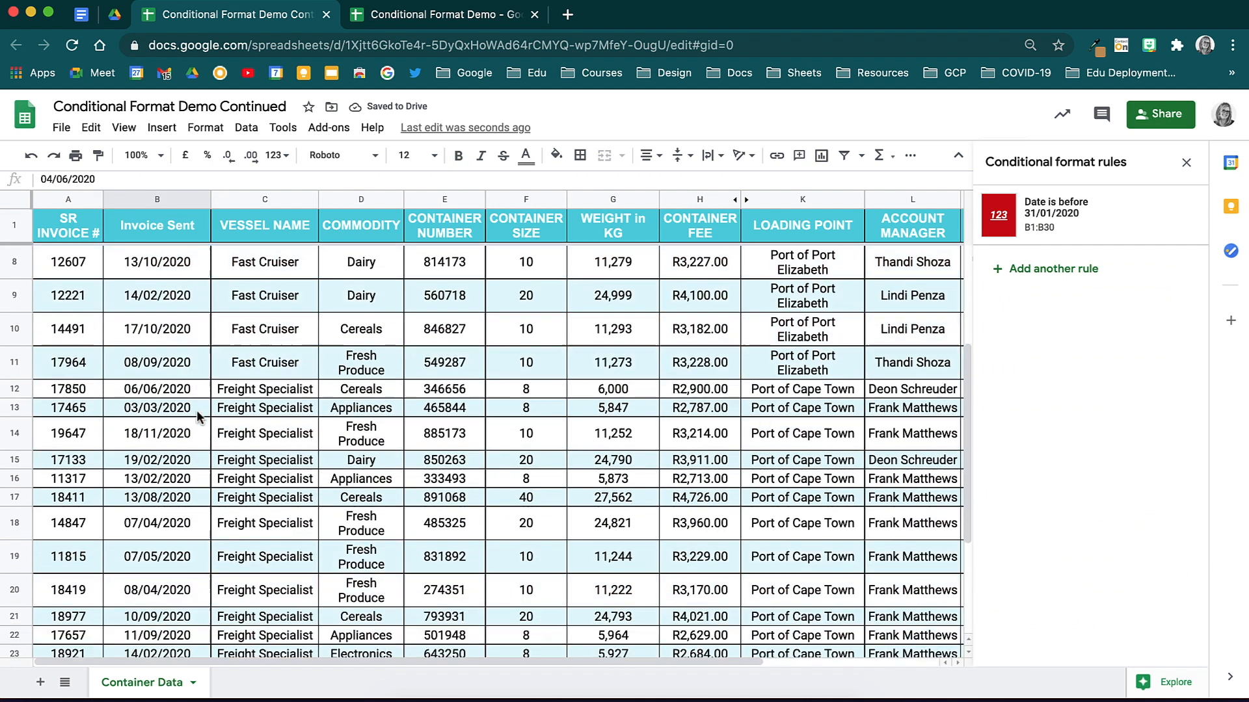
pyautogui.scroll(3, 196, 410)
pyautogui.click(174, 444)
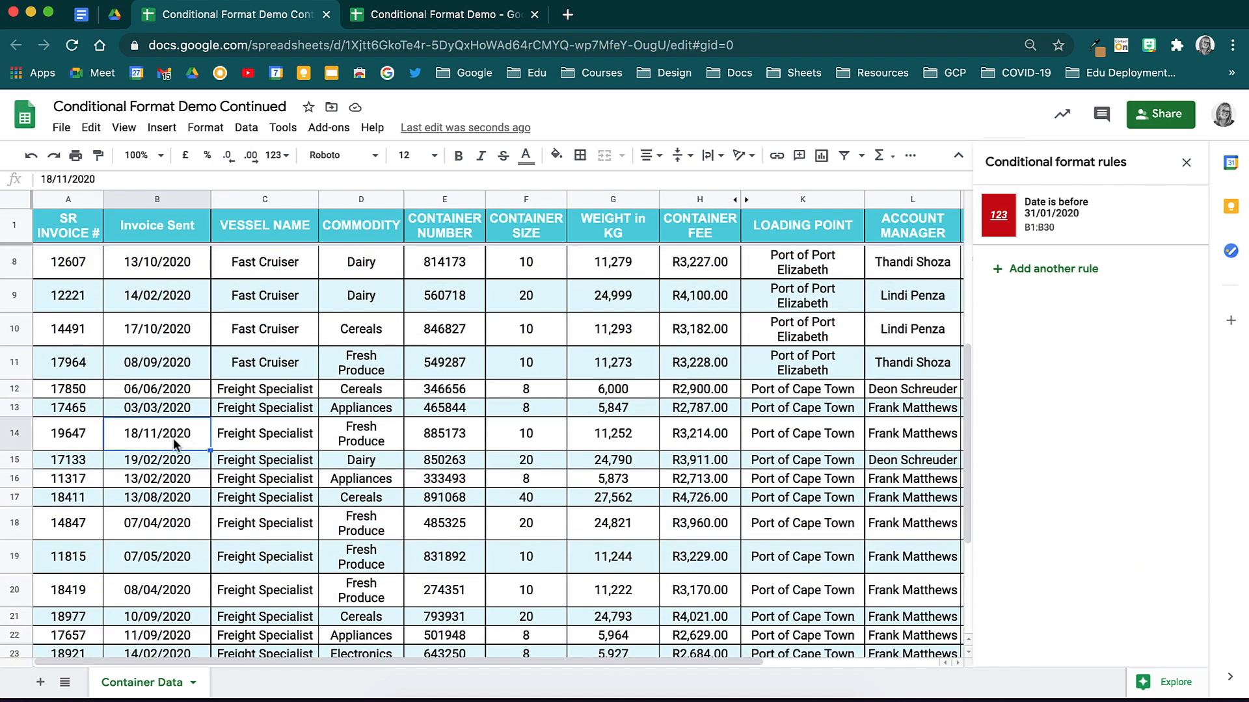
pyautogui.write('21')
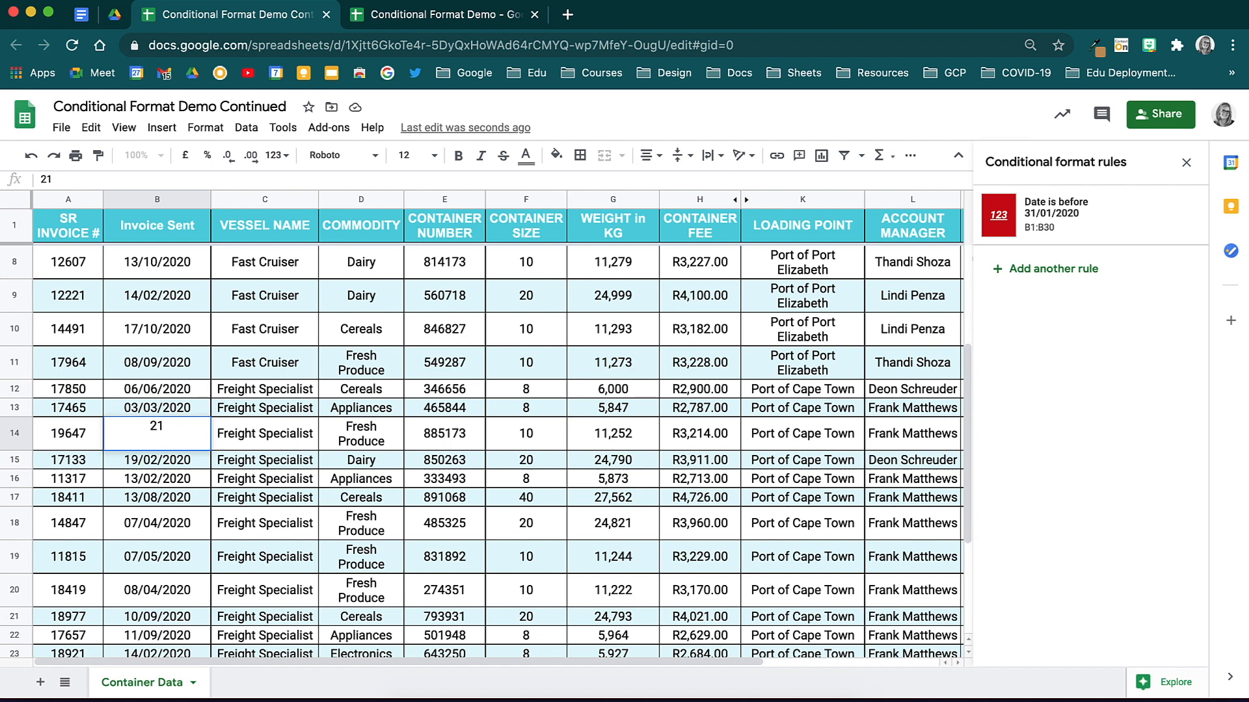
pyautogui.write('/01/2020')
pyautogui.press('Return')
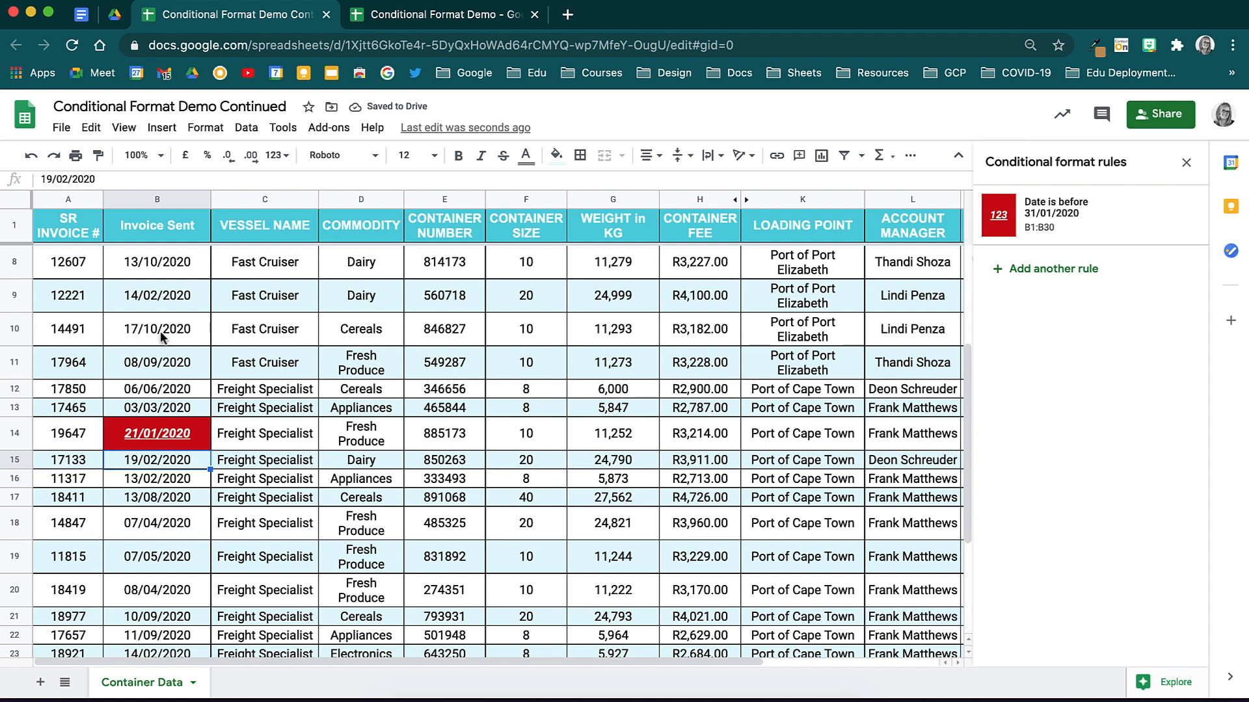
# - Start a conditional format rule on the Container Fee cells H2:H29 and review the number comparison conditions
pyautogui.scroll(4, 163, 335)
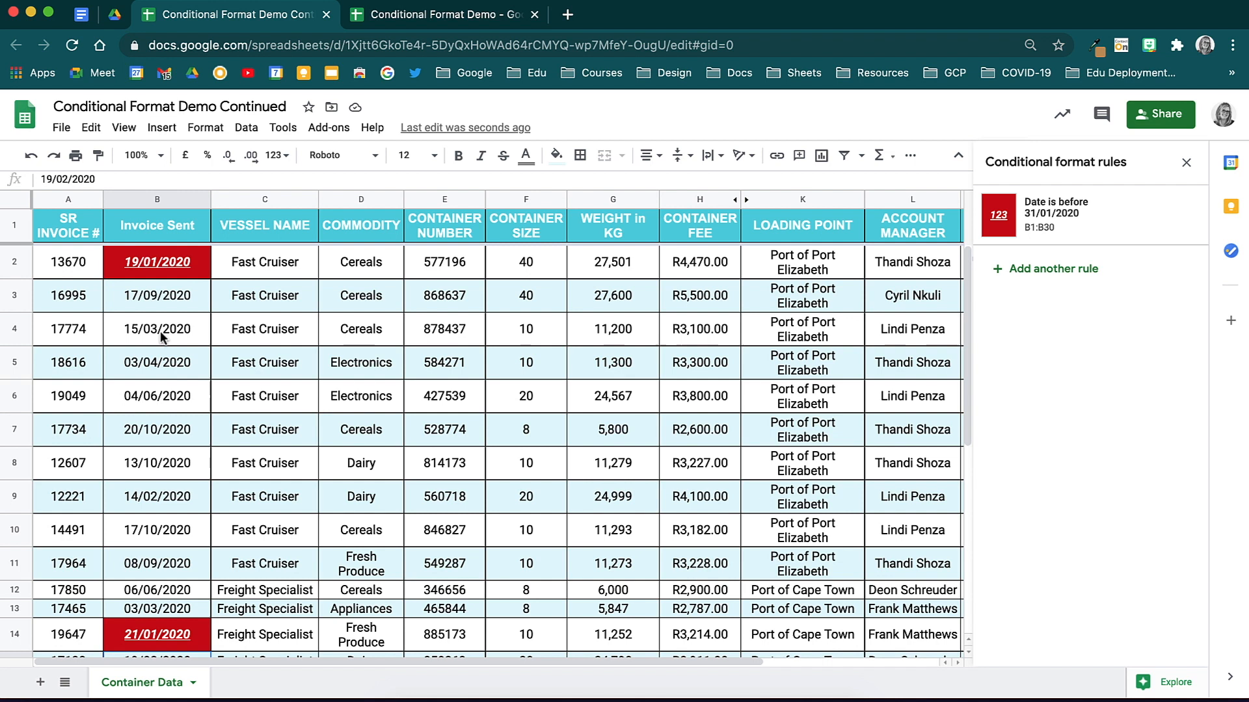
pyautogui.click(698, 274)
pyautogui.hotkey('ctrl', 'shift', 'Down')
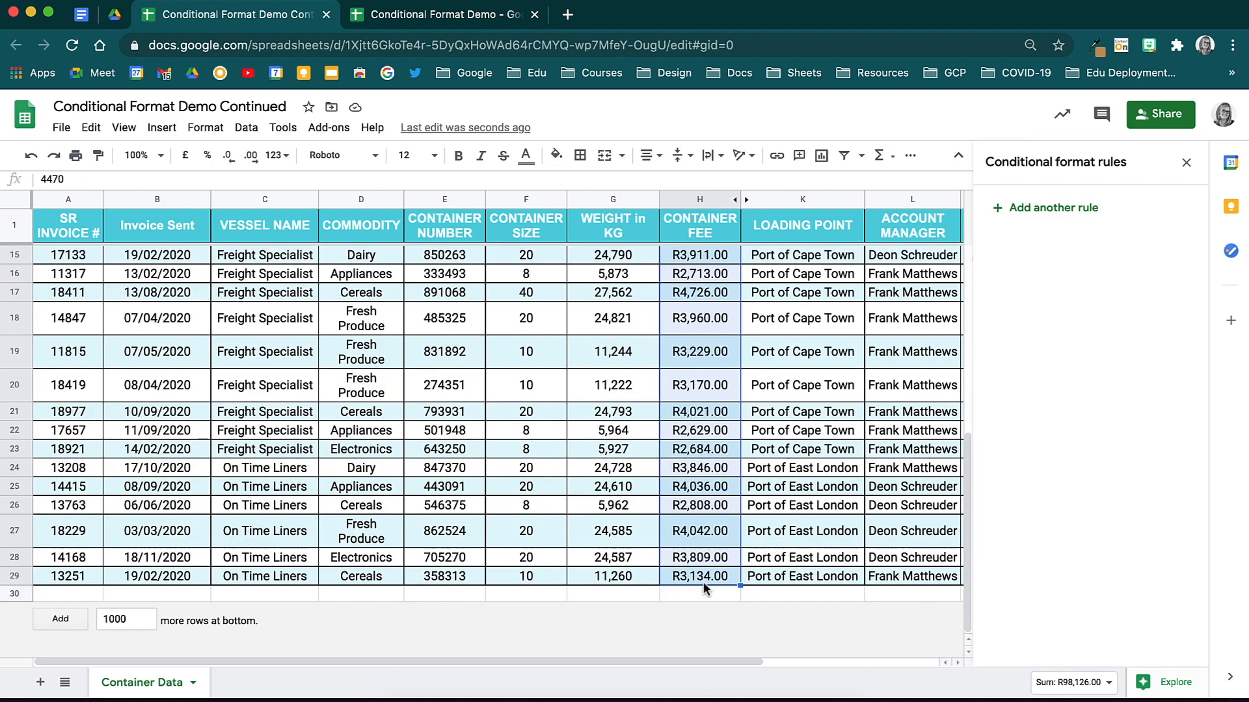
pyautogui.click(1054, 208)
pyautogui.click(1093, 369)
pyautogui.scroll(-2, 1129, 651)
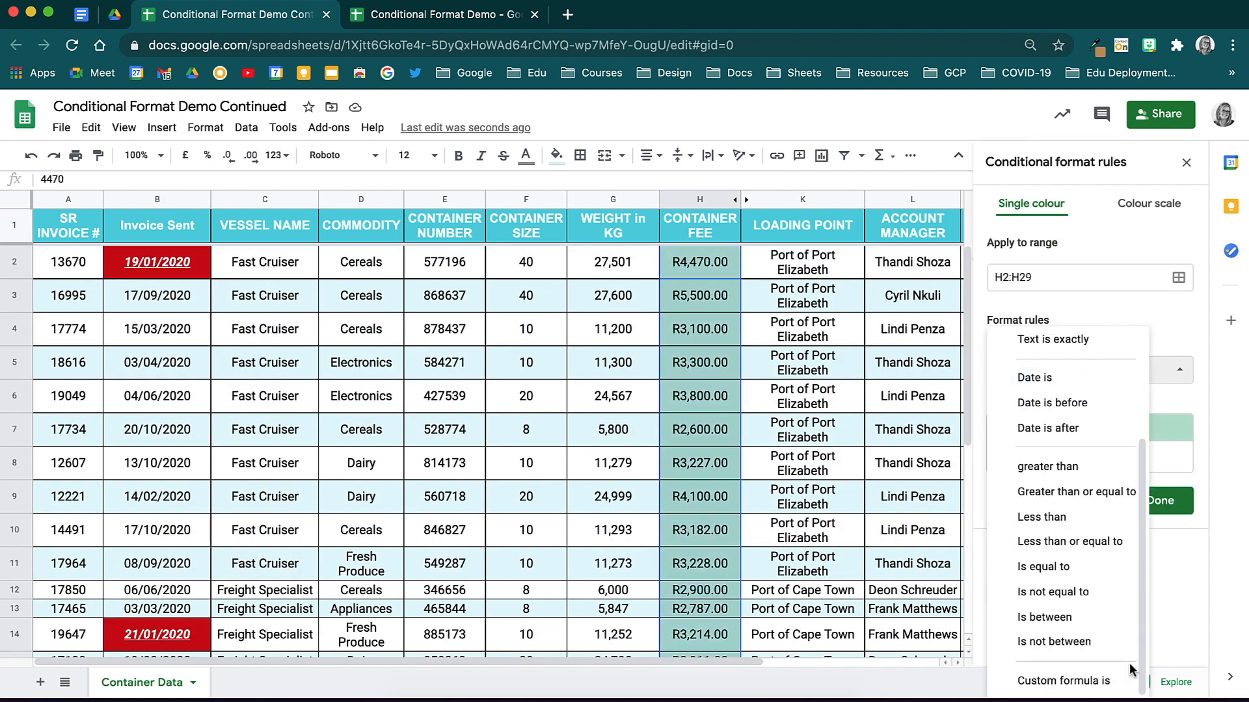
pyautogui.press('Down')
pyautogui.press('Down')
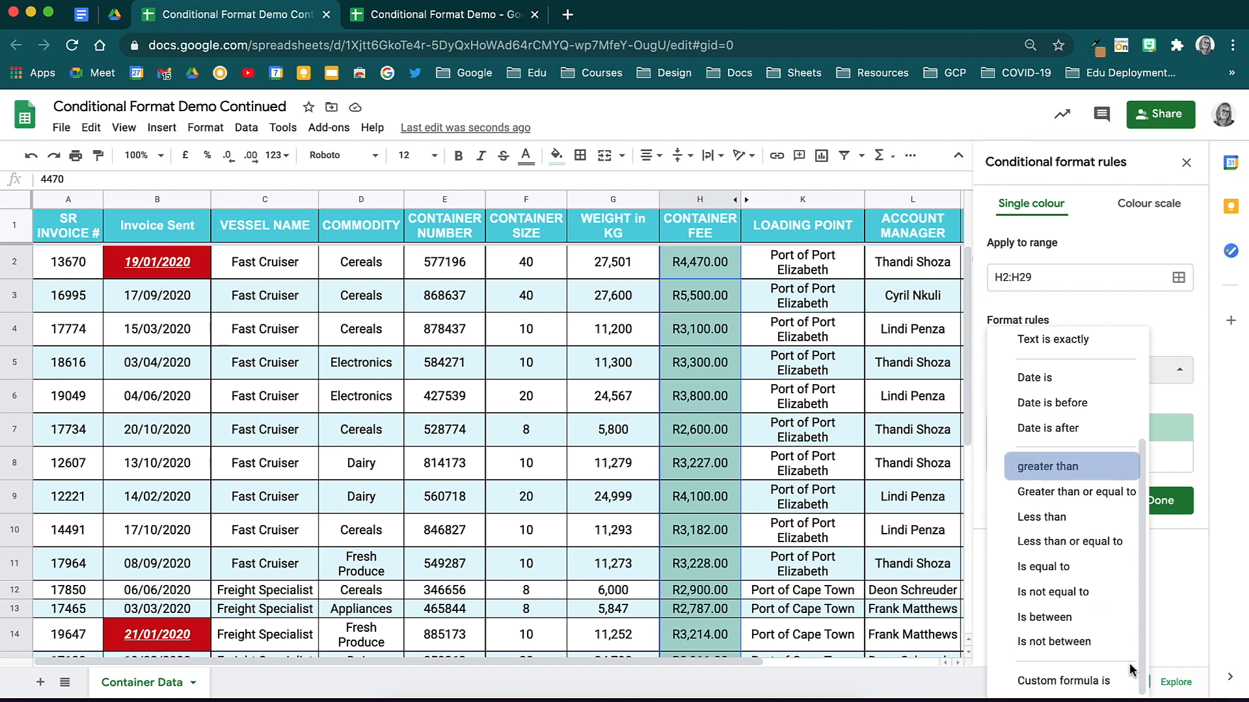
pyautogui.press('Down')
pyautogui.press('Down')
pyautogui.press('Down')
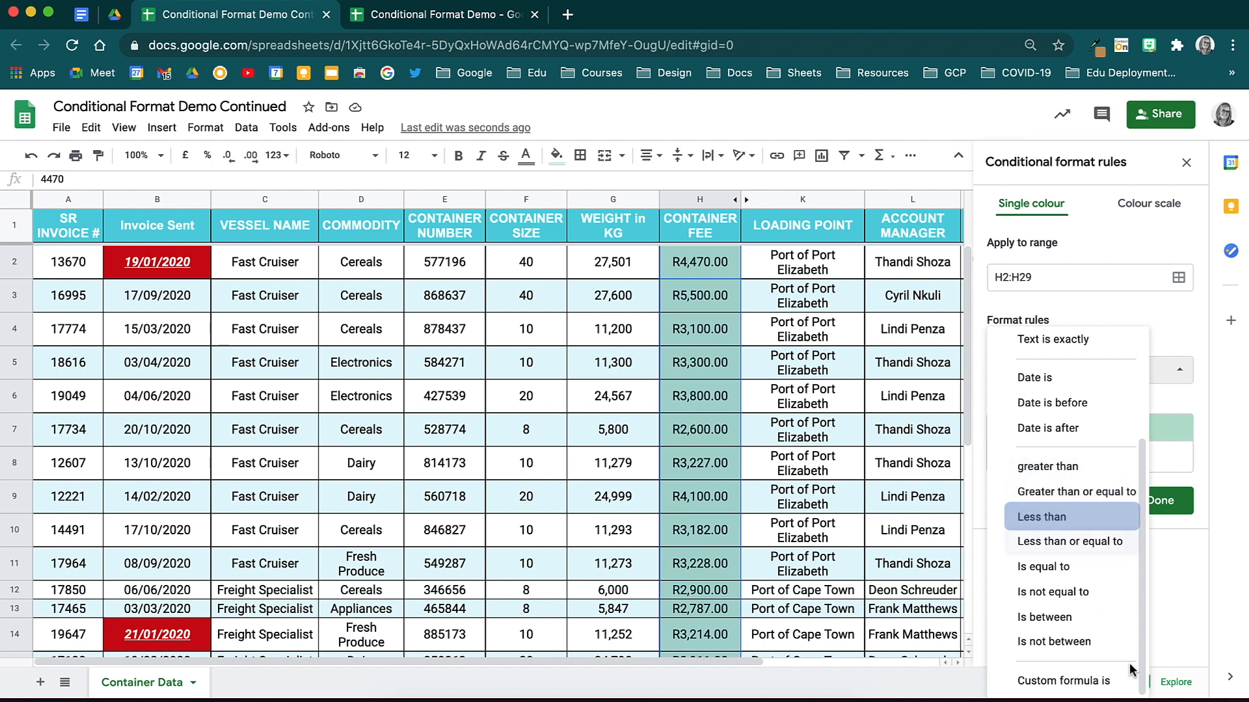
pyautogui.press('Down')
pyautogui.press('Down')
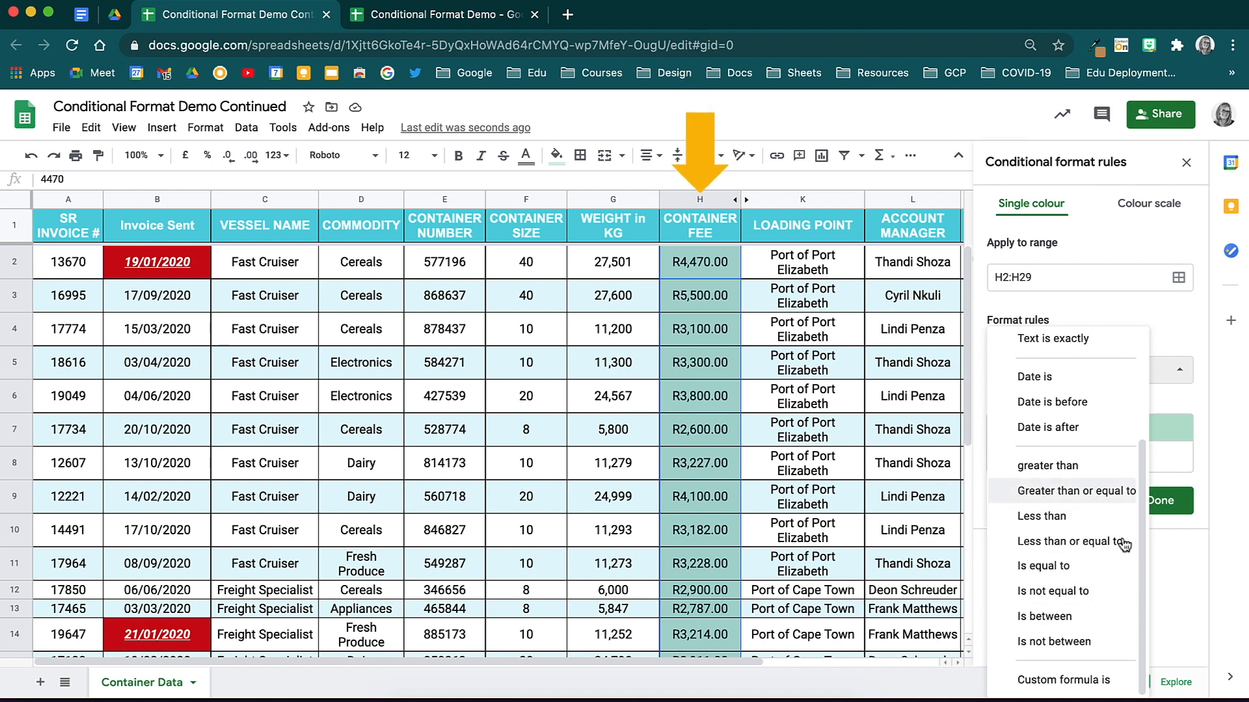
# - Set the Container Fee rule to fill cells green when the value is greater than or equal to 4000
pyautogui.click(1120, 467)
pyautogui.click(1096, 365)
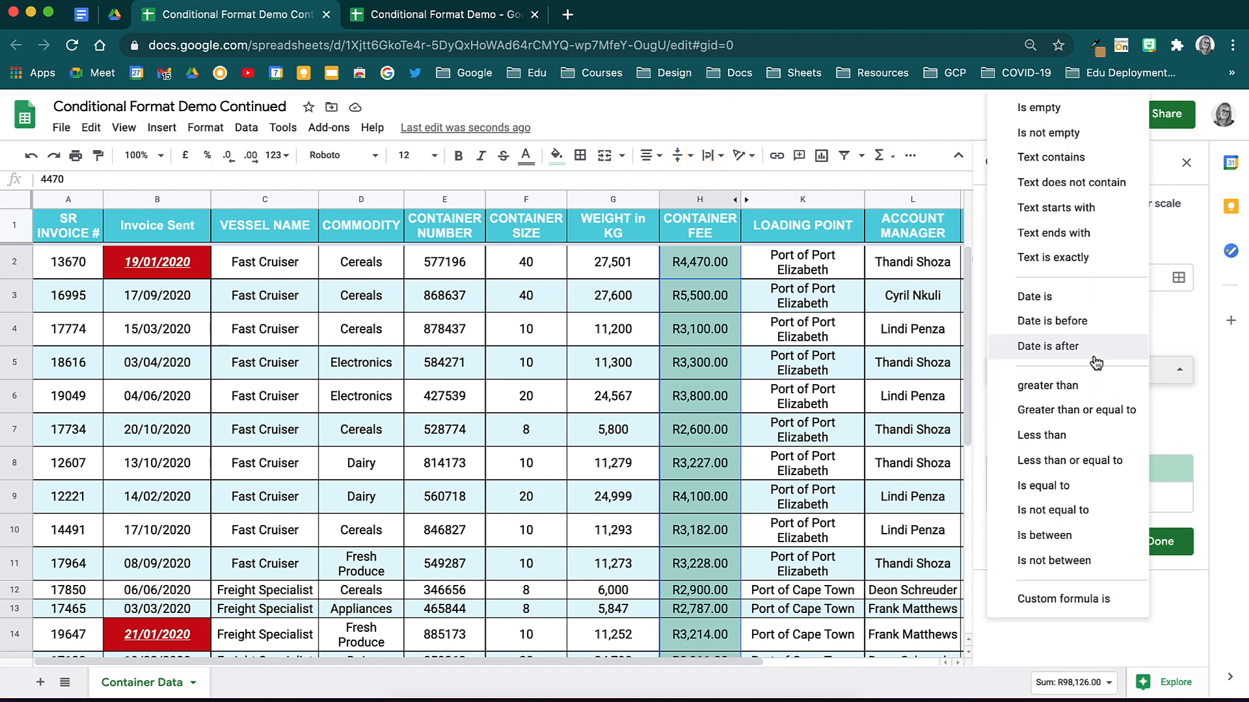
pyautogui.click(1125, 411)
pyautogui.click(1068, 410)
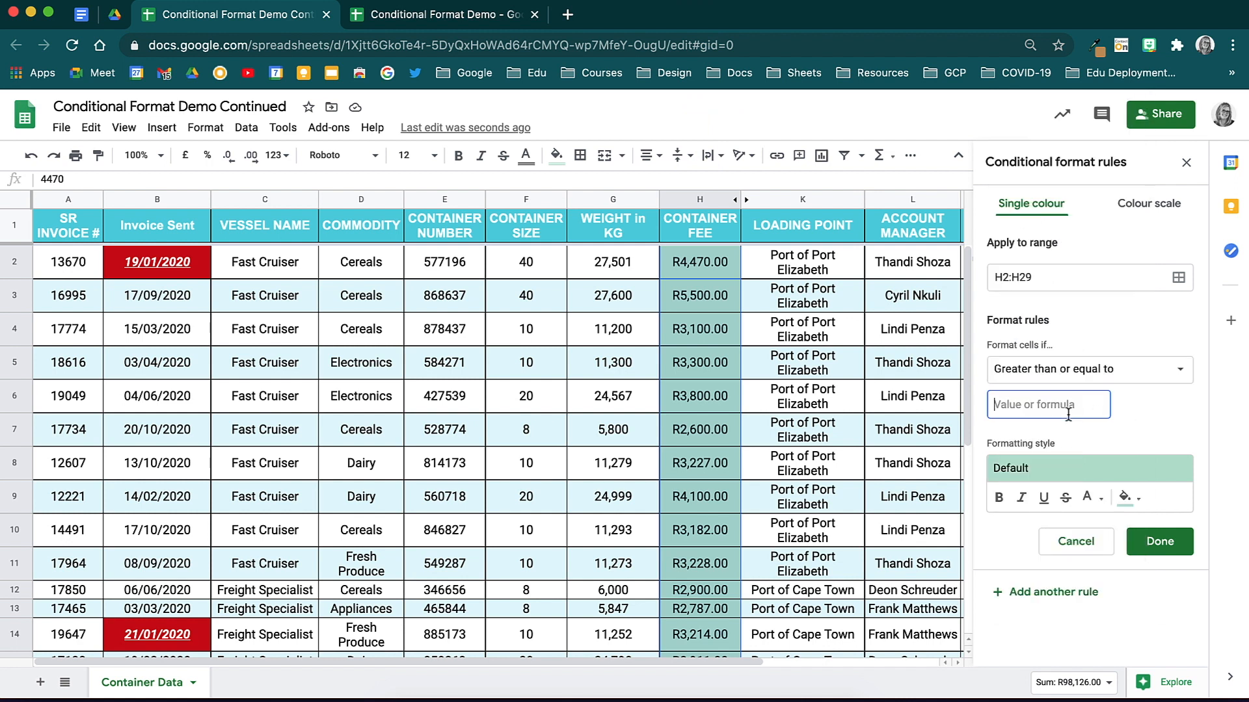
pyautogui.write('4000')
pyautogui.click(1131, 498)
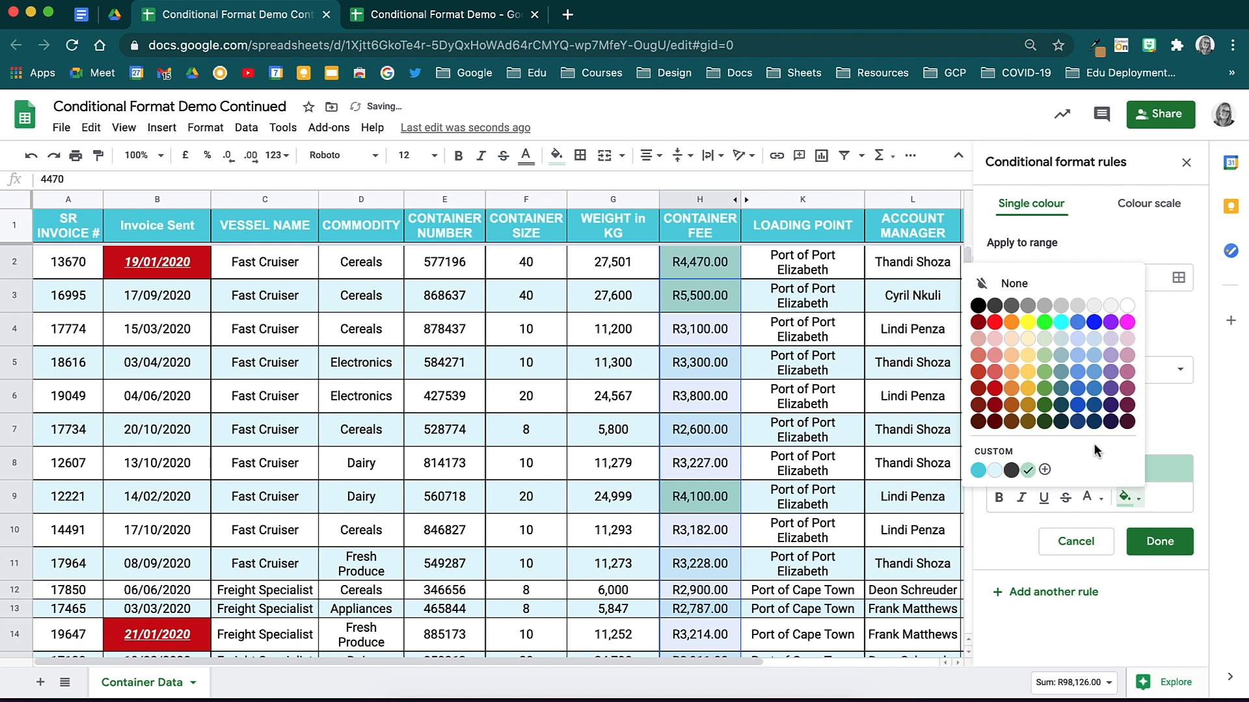
pyautogui.click(1044, 390)
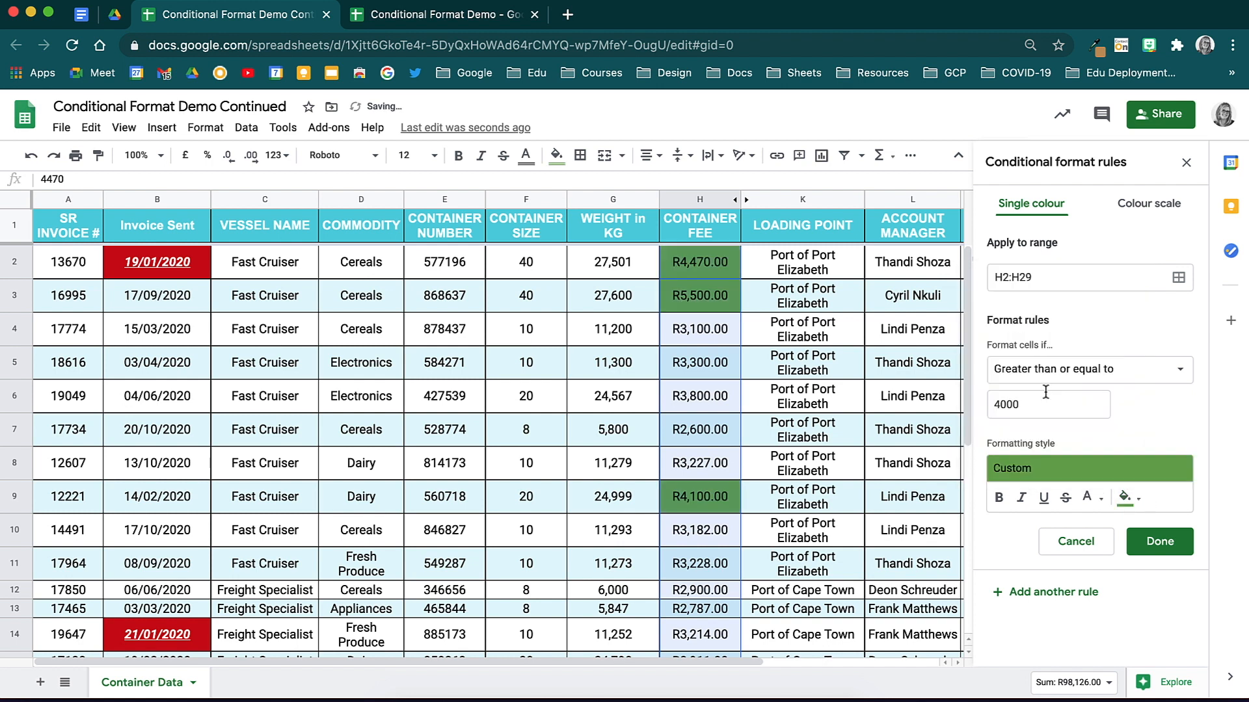
# - Change the container fee in row 7 to 6789 and save the green fill rule
pyautogui.click(715, 434)
pyautogui.write('6789')
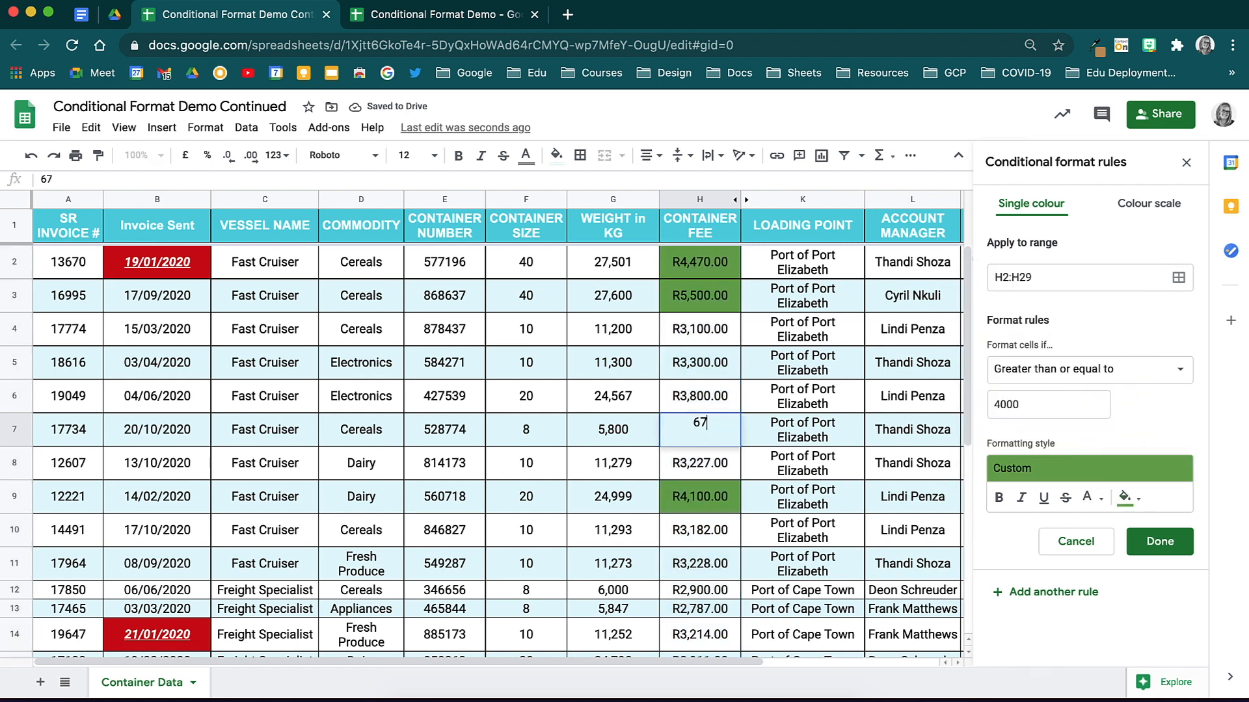
pyautogui.press('Return')
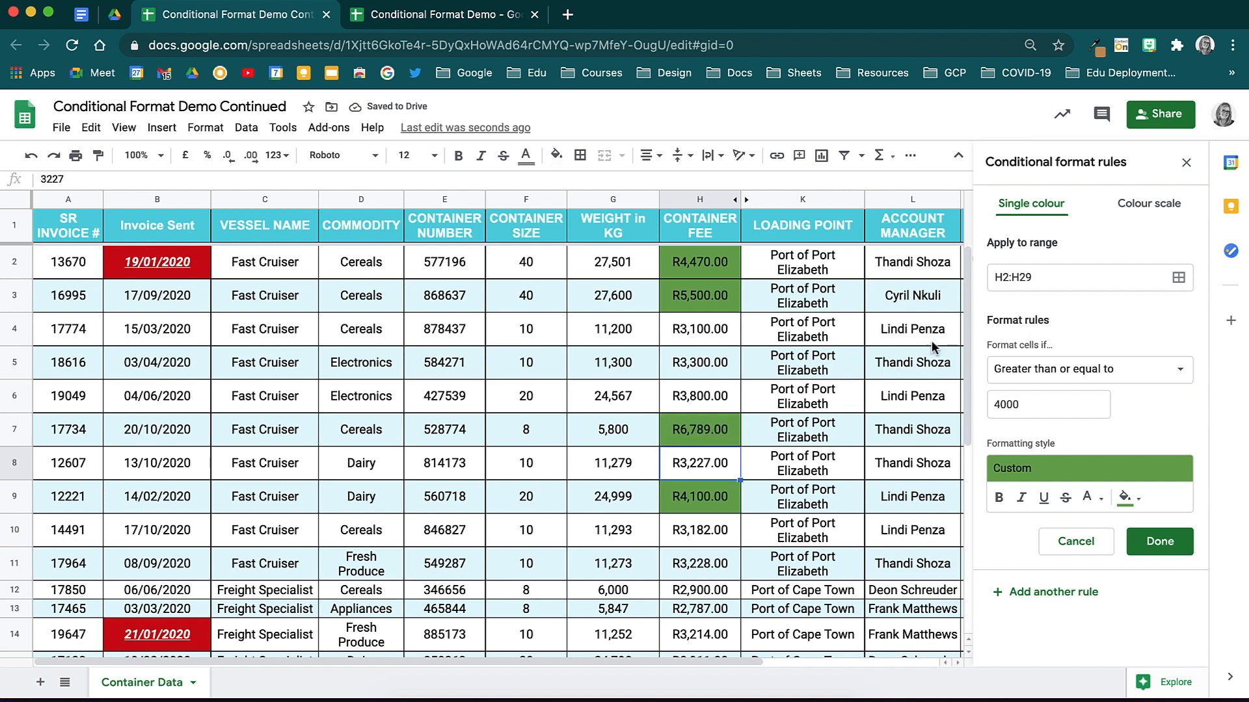
pyautogui.click(1158, 541)
# - Add a second rule on the Container Fee cells H2:H29 for values between 2000 and 4000
pyautogui.moveTo(728, 264); pyautogui.dragTo(699, 577)
pyautogui.scroll(10, 700, 576)
pyautogui.click(1088, 271)
pyautogui.click(1108, 371)
pyautogui.scroll(-5, 1111, 393)
pyautogui.click(1106, 663)
pyautogui.click(1090, 406)
pyautogui.write('2000')
pyautogui.click(1089, 446)
pyautogui.write('4000')
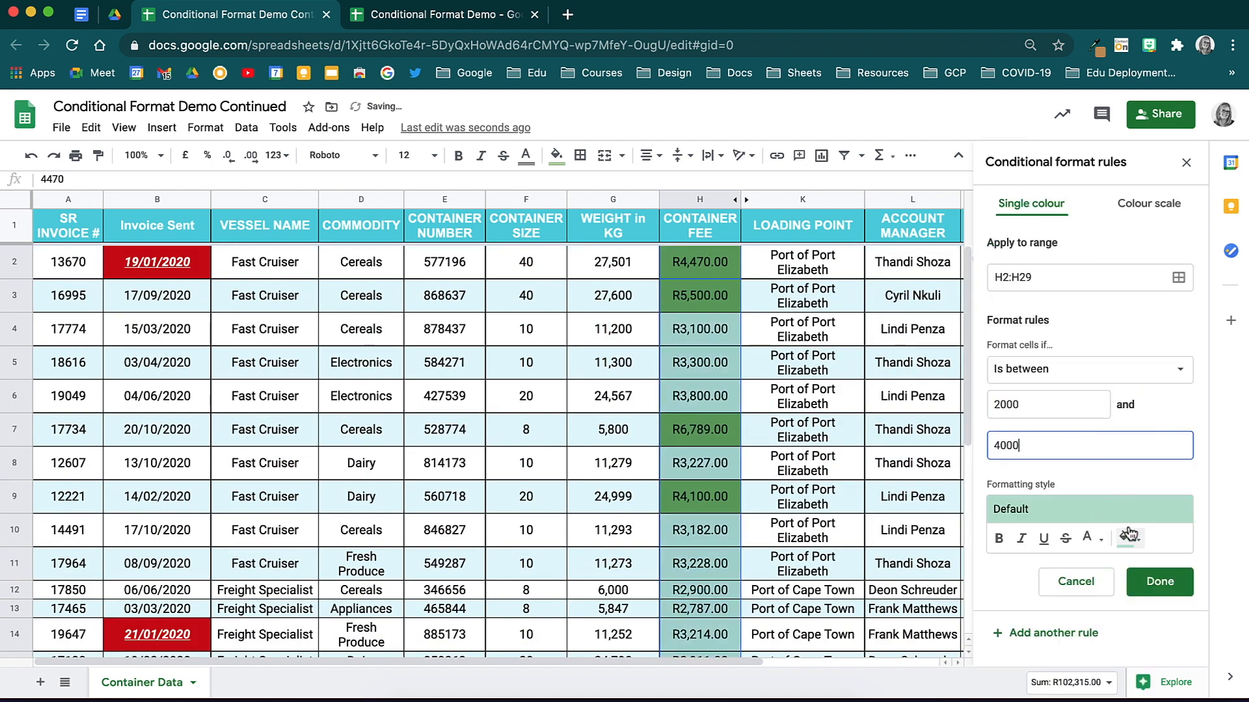
# - Give the 2000 to 4000 rule a yellow-orange fill and save it
pyautogui.click(1130, 539)
pyautogui.click(1029, 415)
pyautogui.click(1159, 582)
pyautogui.scroll(-5, 653, 551)
pyautogui.scroll(5, 653, 550)
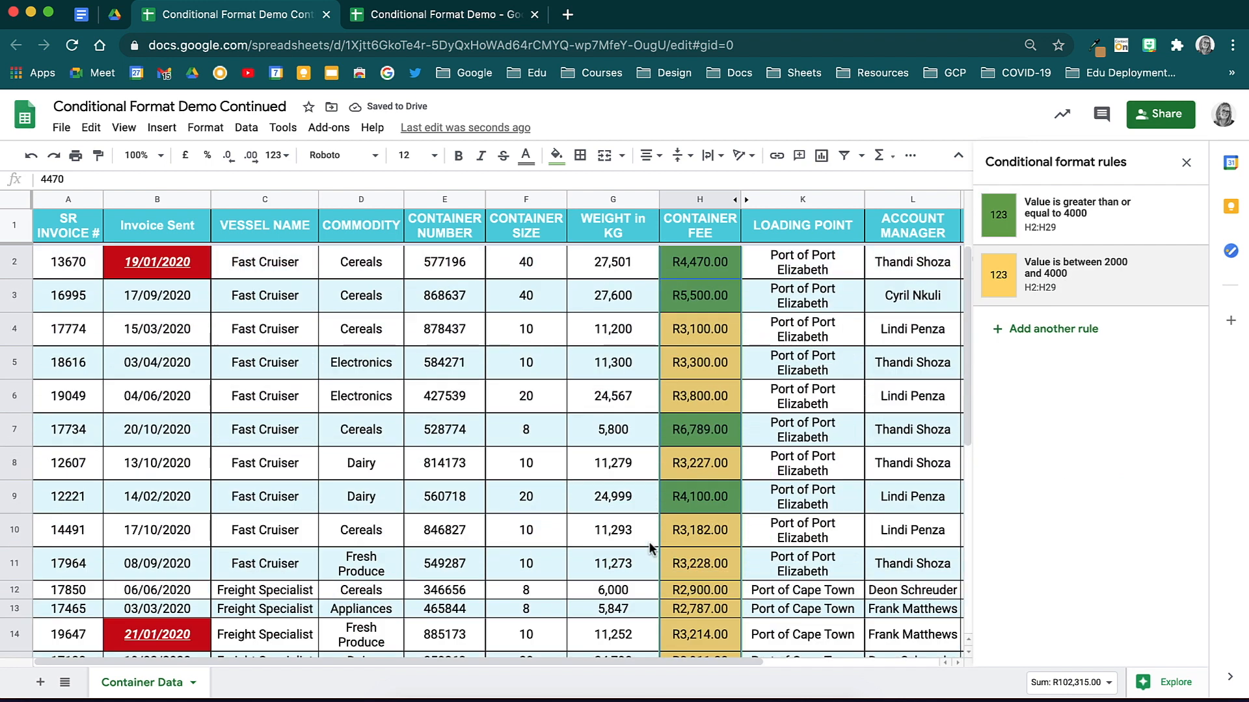
# - Add a third rule on H2:H29 that fills container fees red when the value is less than 2000
pyautogui.click(1053, 328)
pyautogui.click(1125, 455)
pyautogui.click(1131, 457)
pyautogui.click(1086, 368)
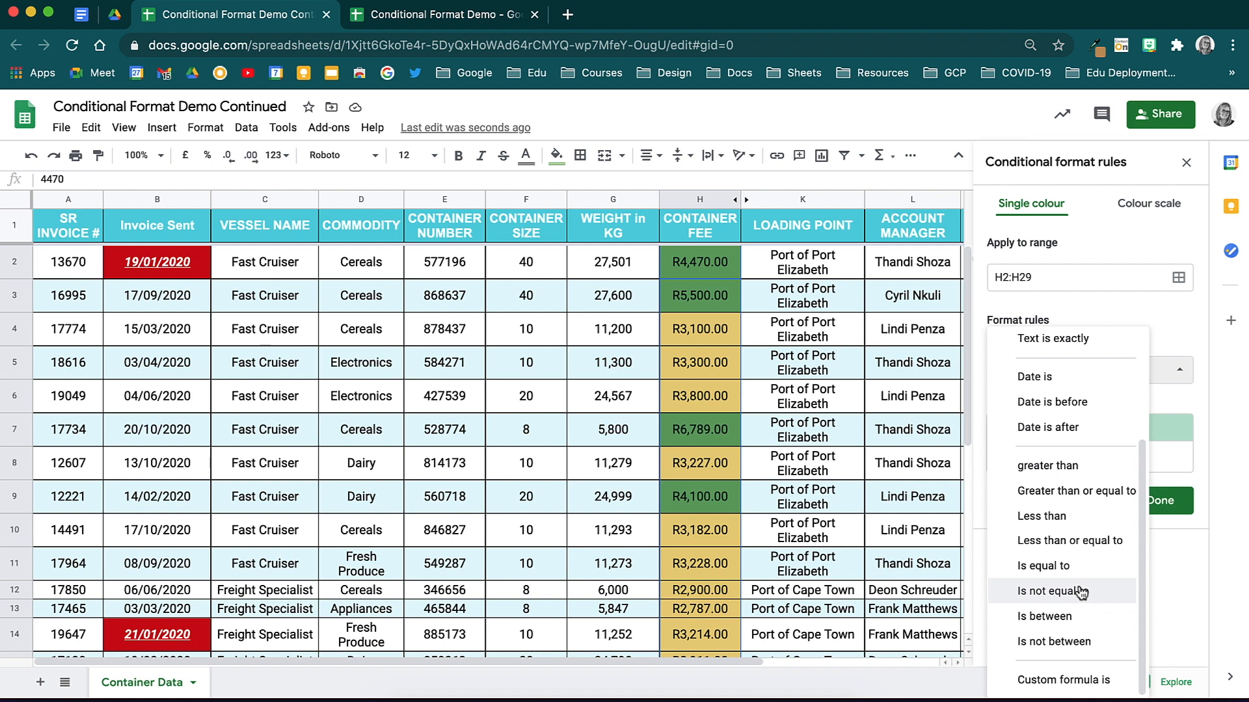
pyautogui.click(1092, 517)
pyautogui.click(1055, 407)
pyautogui.write('2000')
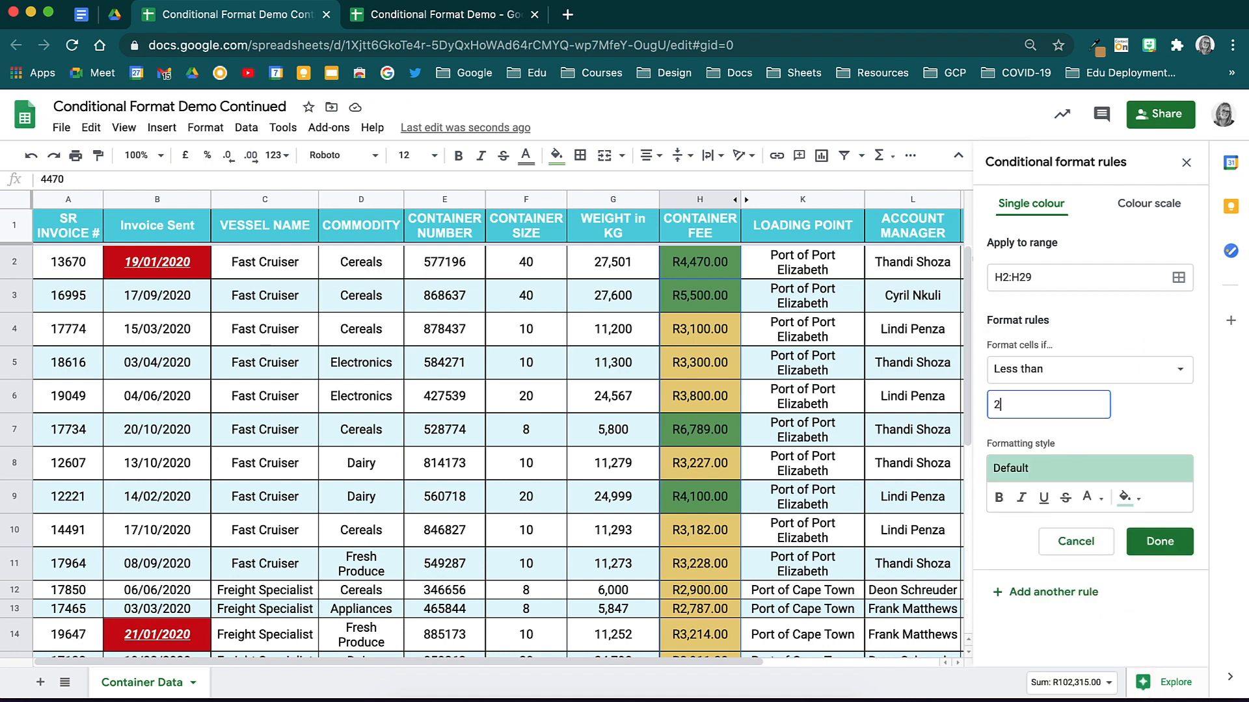
pyautogui.click(1127, 498)
pyautogui.click(1001, 326)
pyautogui.click(1160, 541)
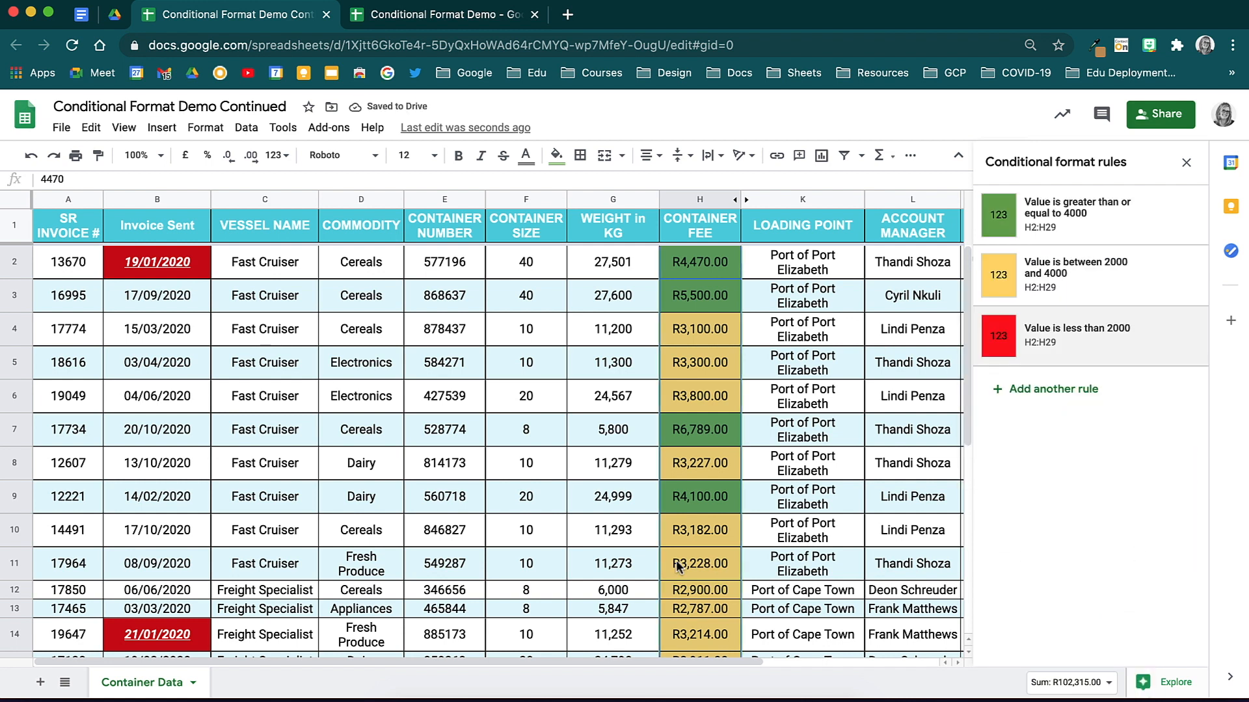
# - Change the container fee in row 11 to 1,234 and the one in row 14 to 1246
pyautogui.click(683, 561)
pyautogui.write('1,234')
pyautogui.press('Return')
pyautogui.press('Down')
pyautogui.press('Down')
pyautogui.write('1246')
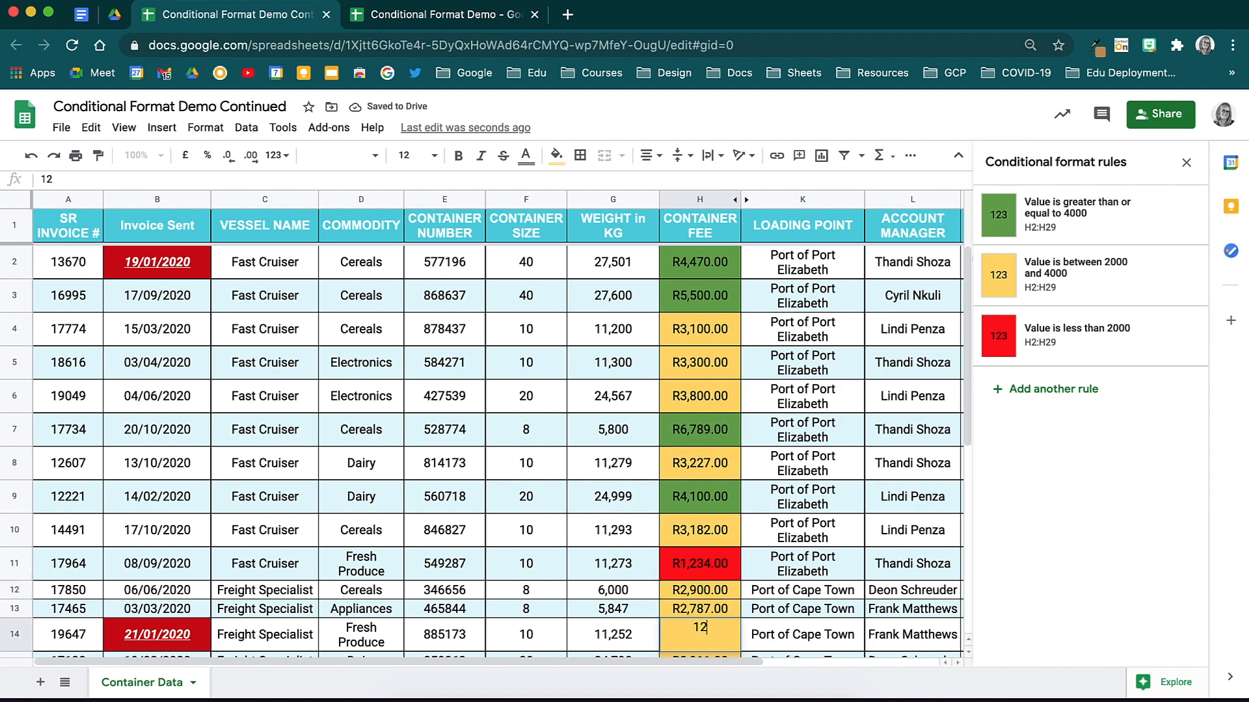
pyautogui.press('Return')
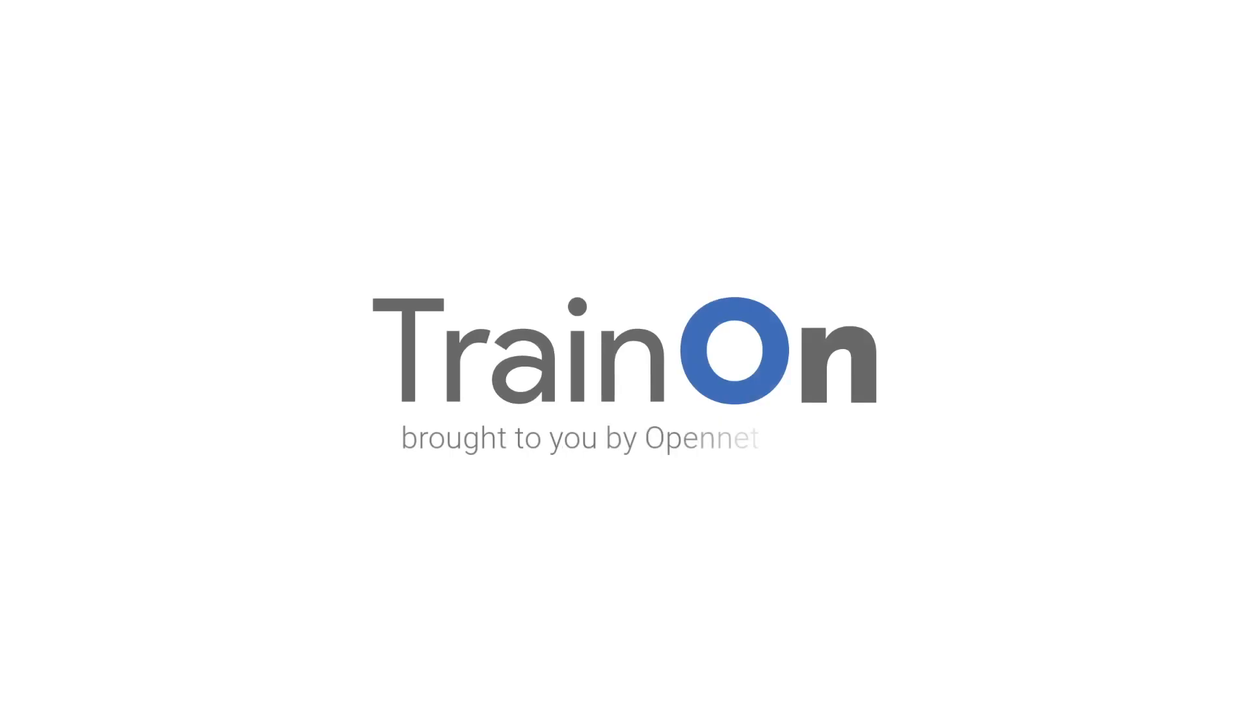